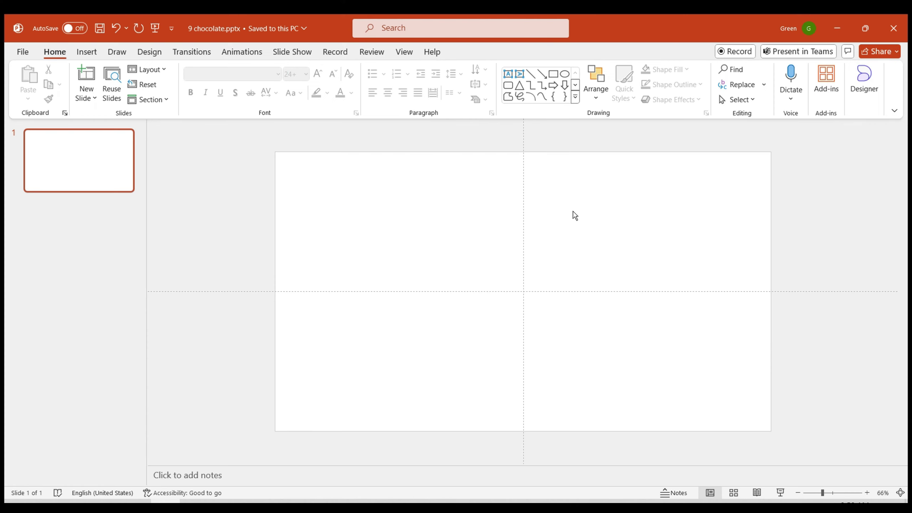
# - Draw a large rounded rectangle in the middle of the slide
pyautogui.click(507, 84)
pyautogui.moveTo(422, 230); pyautogui.dragTo(583, 331)
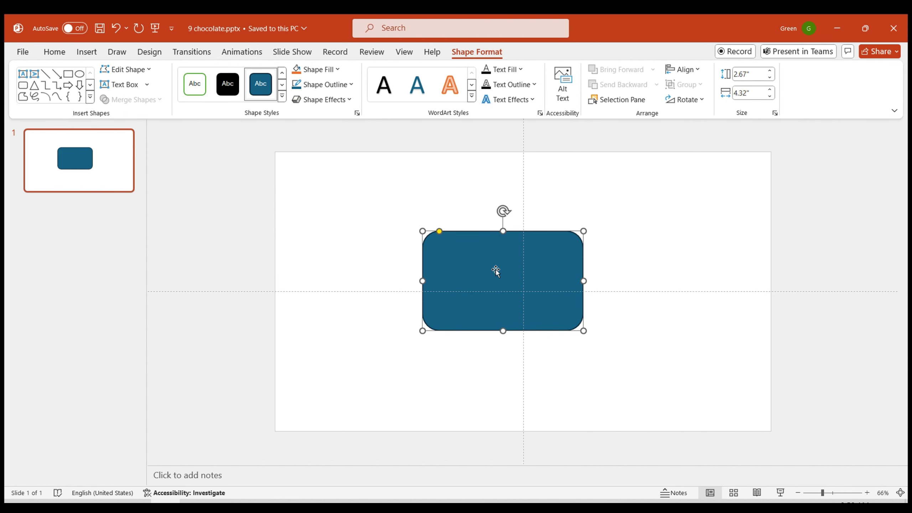
pyautogui.moveTo(440, 232); pyautogui.dragTo(431, 232)
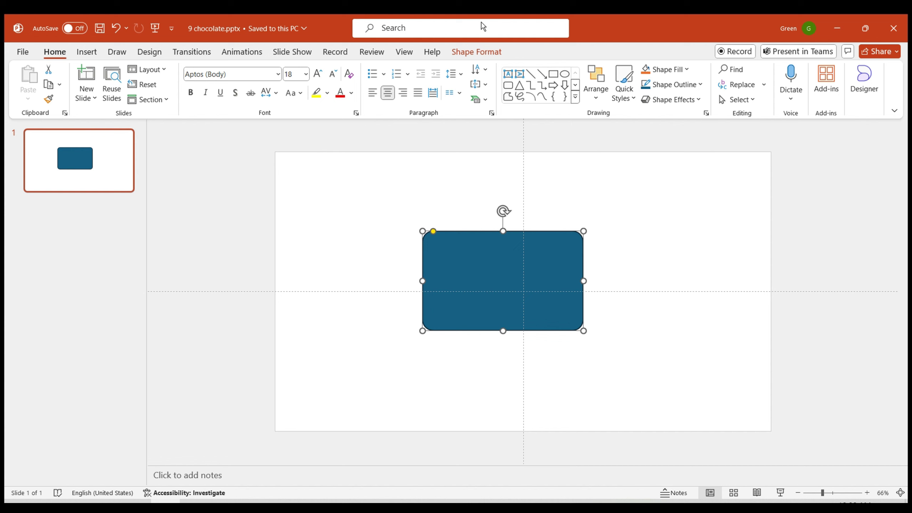
# - Set the rounded rectangle's outline to No Outline
pyautogui.click(476, 50)
pyautogui.click(345, 84)
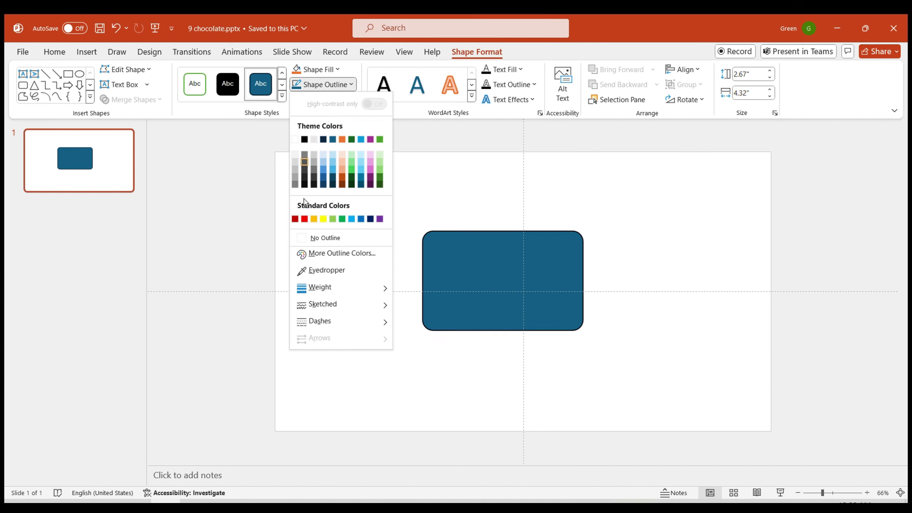
pyautogui.click(312, 239)
# - Apply an outer shadow preset at 45° to the rectangle from the Format Shape pane
pyautogui.rightClick(480, 288)
pyautogui.click(541, 469)
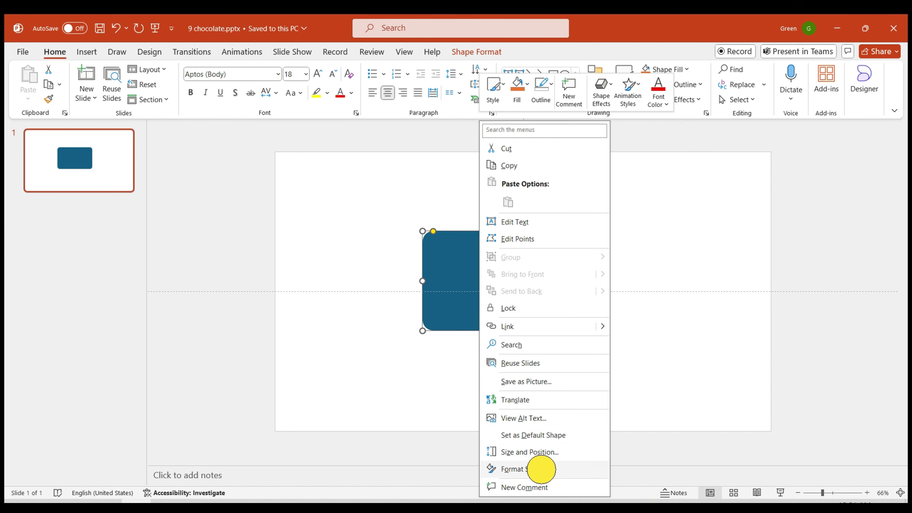
pyautogui.click(790, 184)
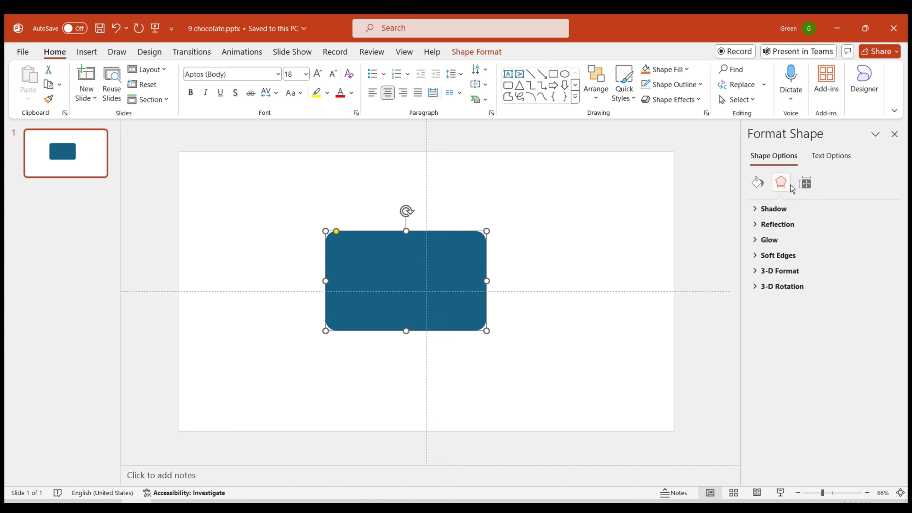
pyautogui.click(781, 213)
pyautogui.click(876, 230)
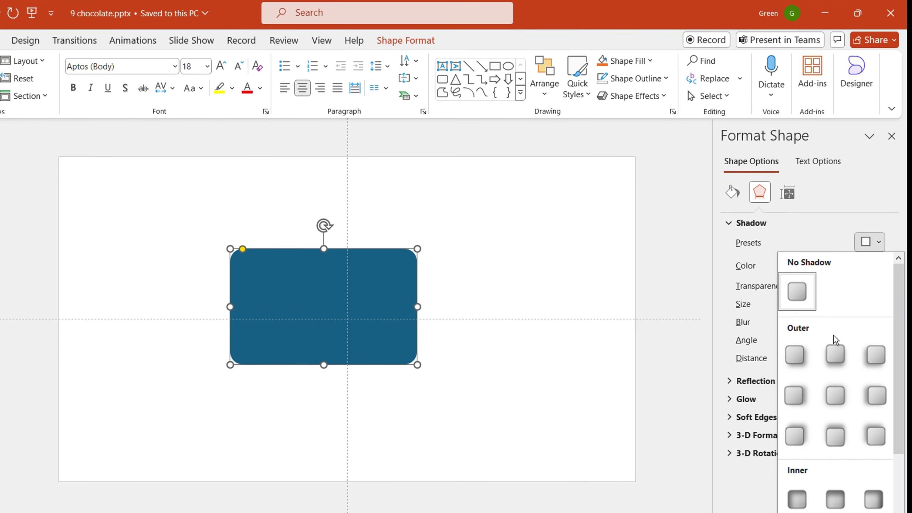
pyautogui.click(808, 334)
# - Set the shadow to 105% size, 50 pt blur and 50 pt distance
pyautogui.click(863, 304)
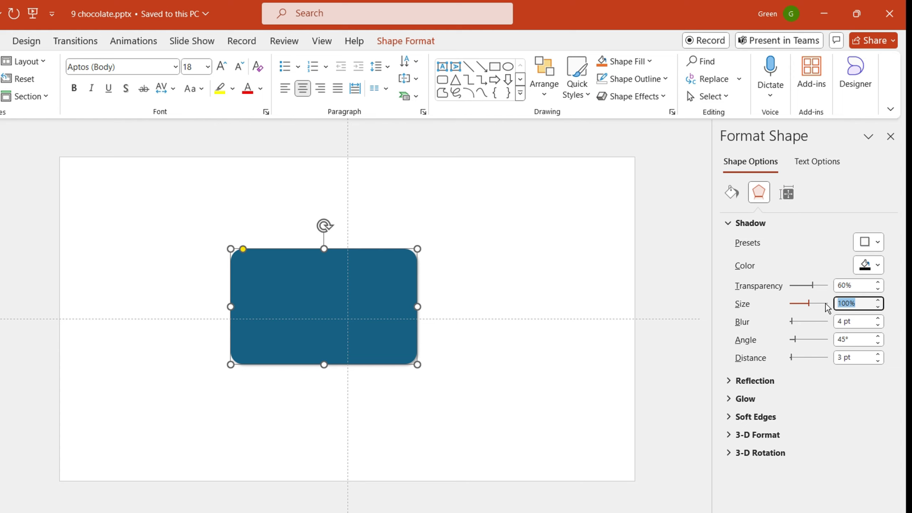
pyautogui.write('105')
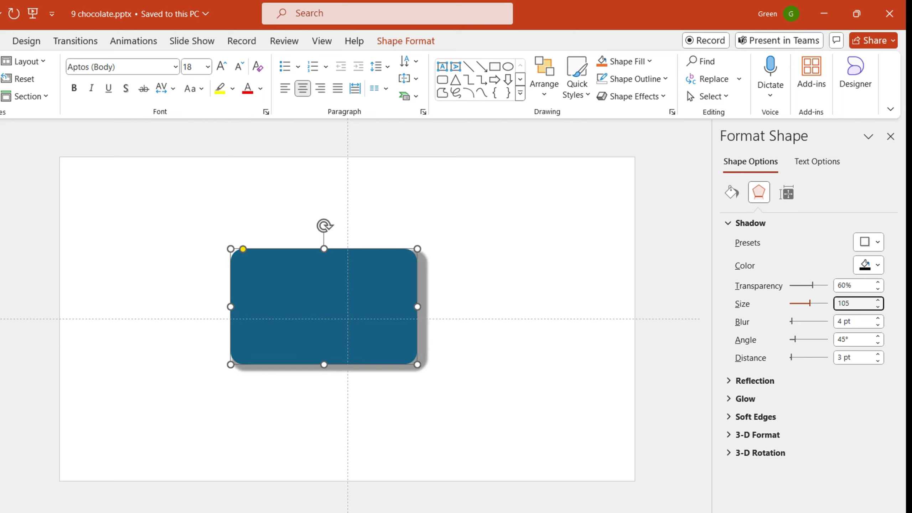
pyautogui.click(832, 320)
pyautogui.write('5')
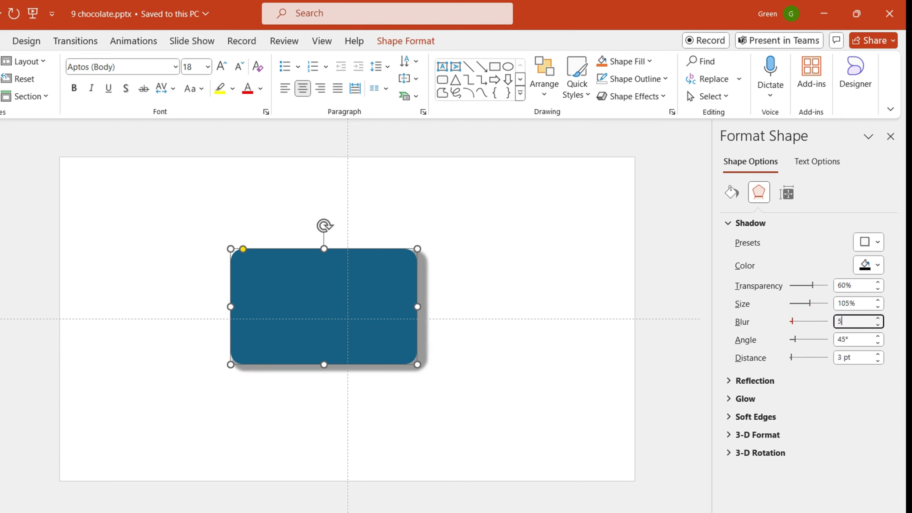
pyautogui.write('0')
pyautogui.click(834, 357)
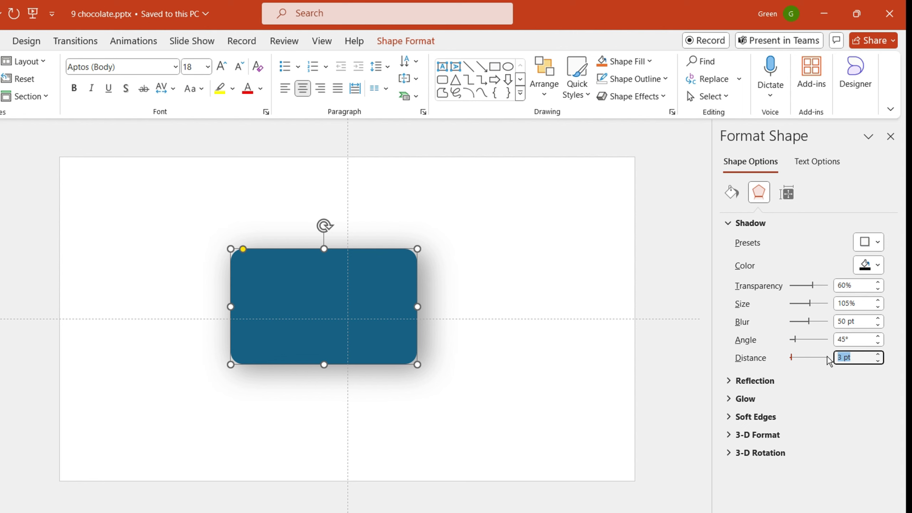
pyautogui.write('50')
pyautogui.click(580, 408)
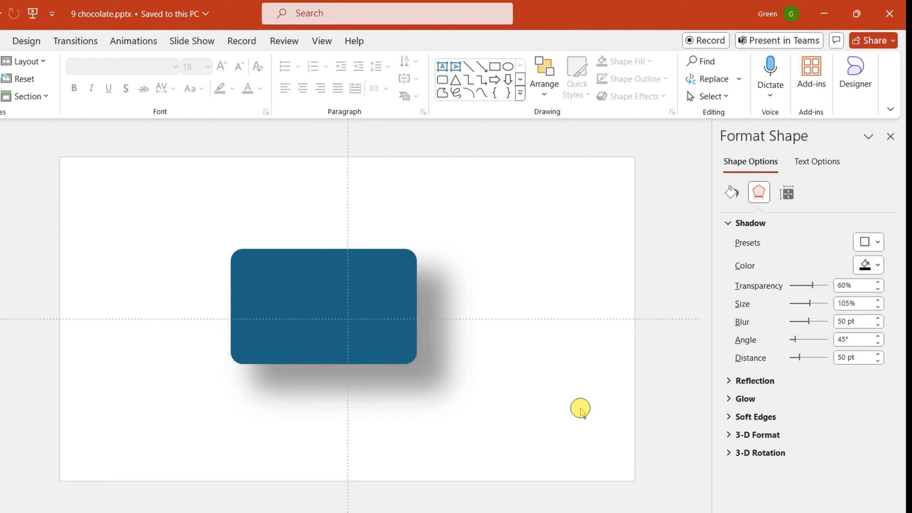
# - Apply a reflection variation to the rectangle and set its size to 90%
pyautogui.click(757, 243)
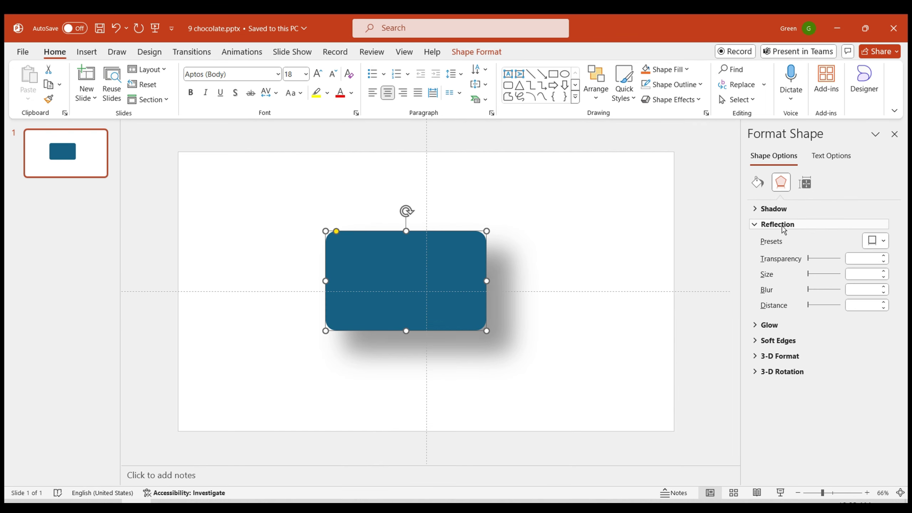
pyautogui.click(875, 241)
pyautogui.click(808, 343)
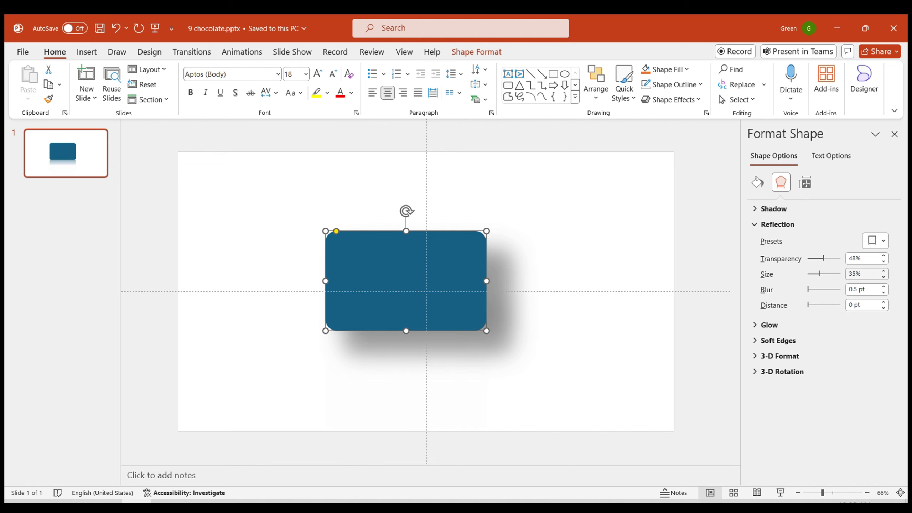
pyautogui.moveTo(869, 273); pyautogui.dragTo(837, 273)
pyautogui.write('90')
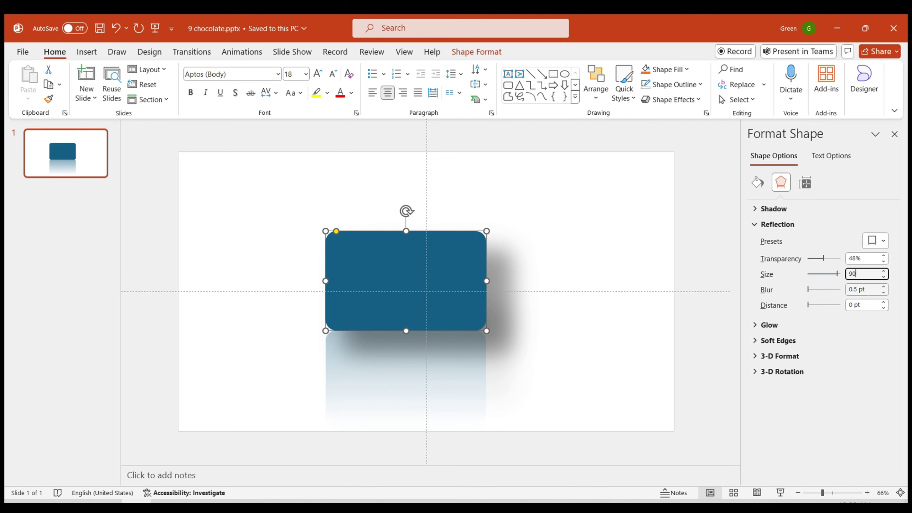
pyautogui.press('Tab')
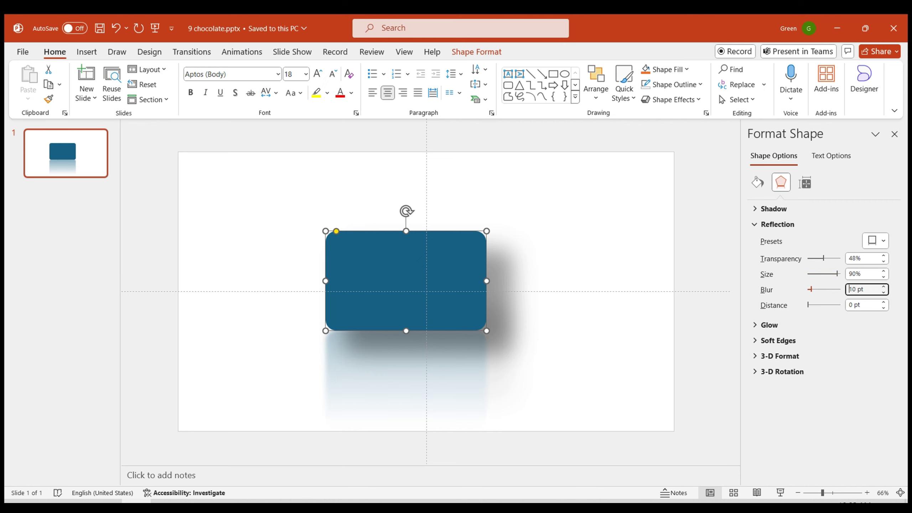
# - Set the rectangle's 3-D rotation to X 54°, Y 330° and Z 300°
pyautogui.click(777, 224)
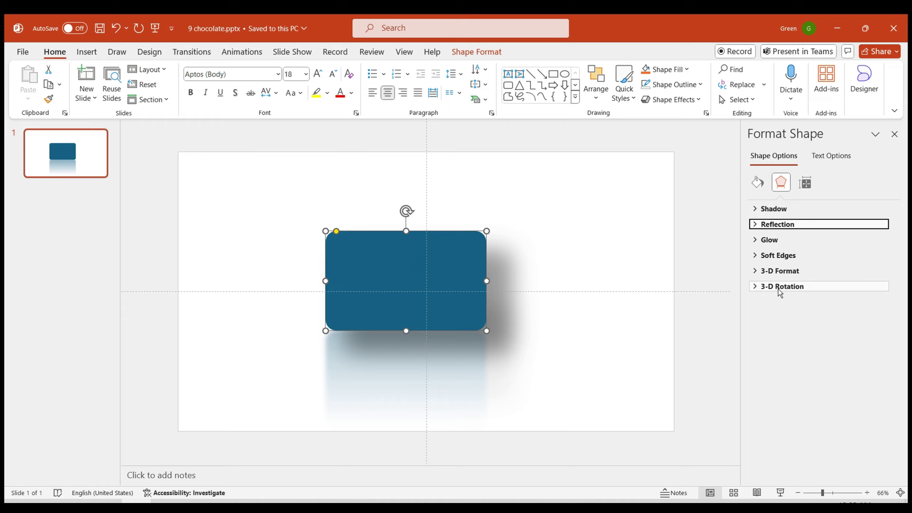
pyautogui.click(779, 289)
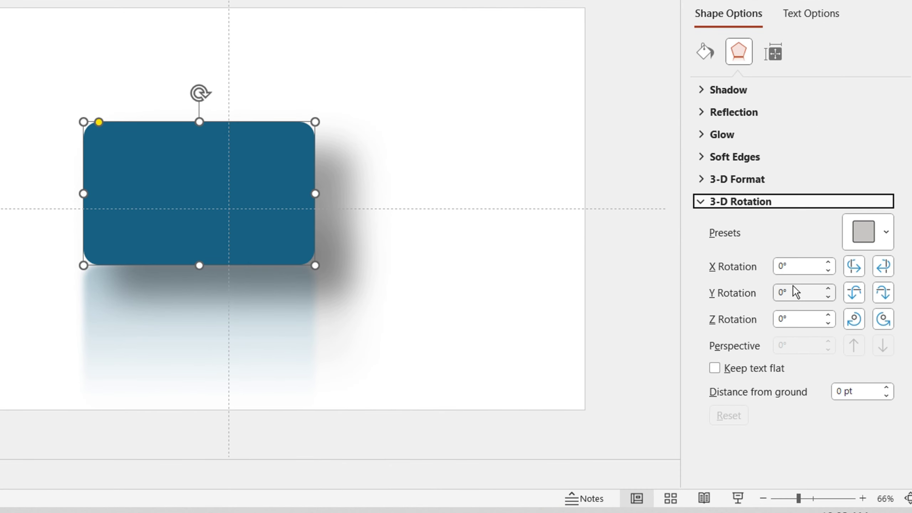
pyautogui.click(786, 266)
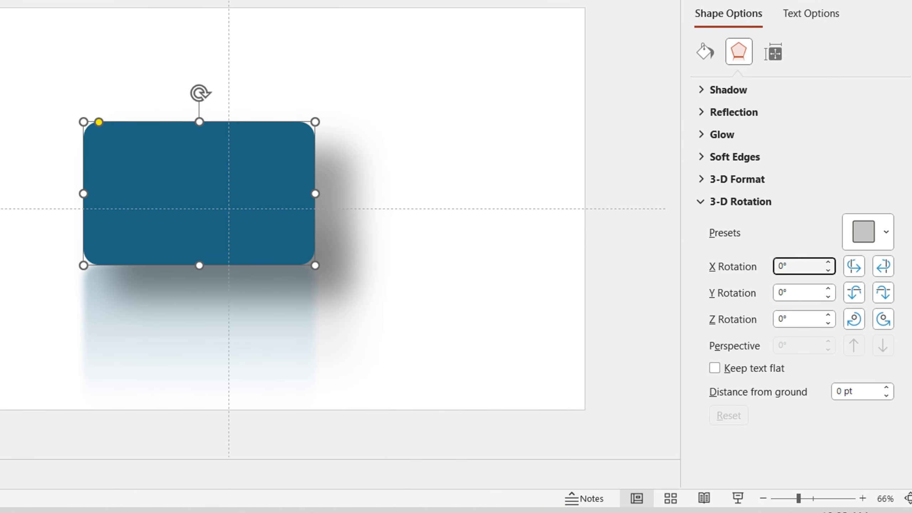
pyautogui.write('54')
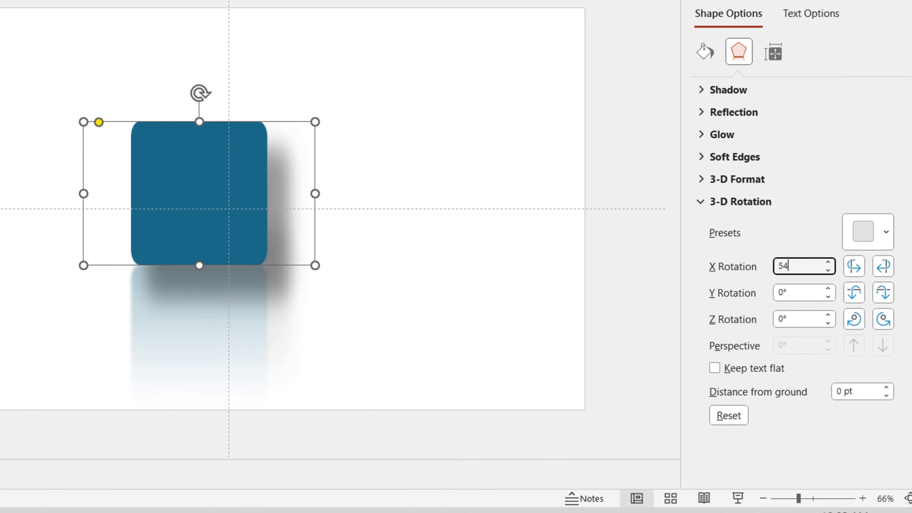
pyautogui.click(784, 291)
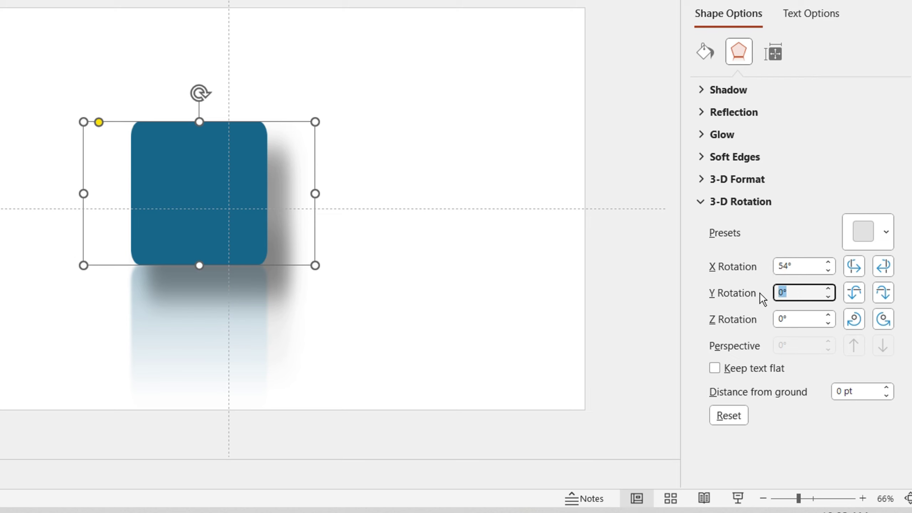
pyautogui.write('330')
pyautogui.click(740, 320)
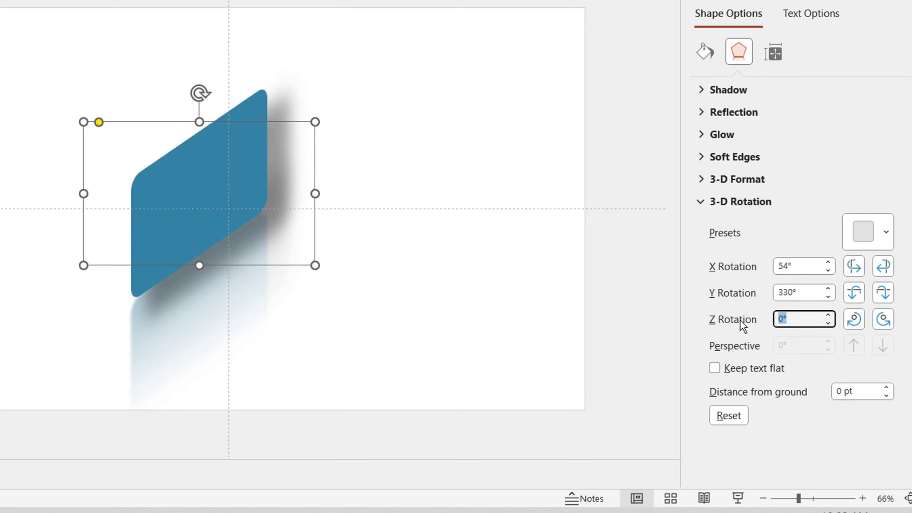
pyautogui.write('300')
pyautogui.press('Return')
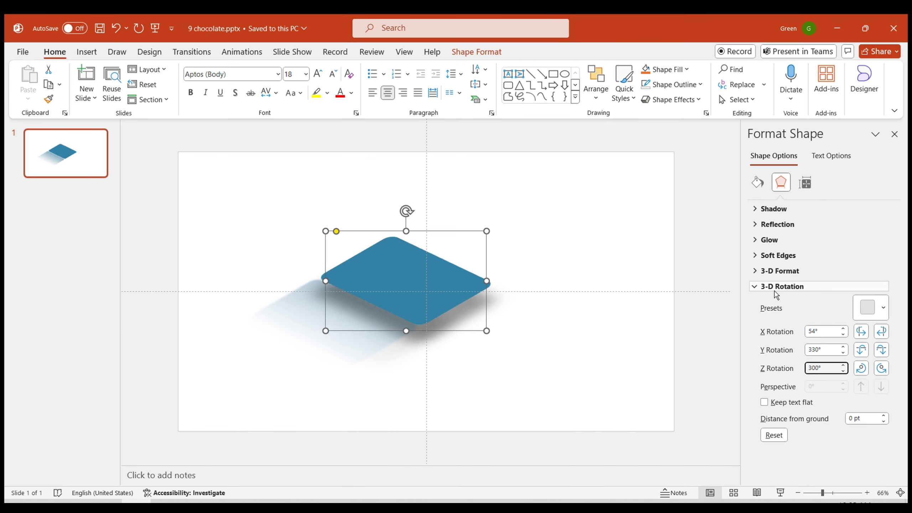
# - Expand the tile's 3-D Format settings and select its Depth Size field
pyautogui.click(777, 288)
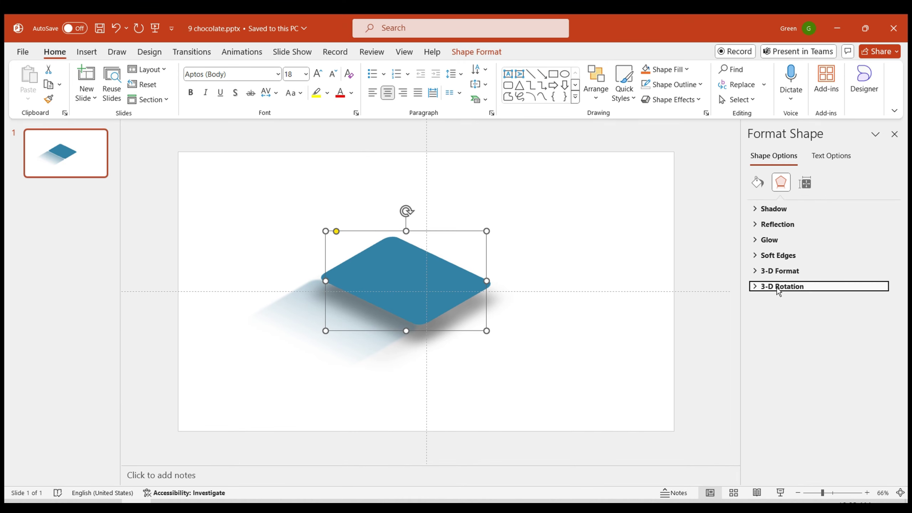
pyautogui.click(783, 272)
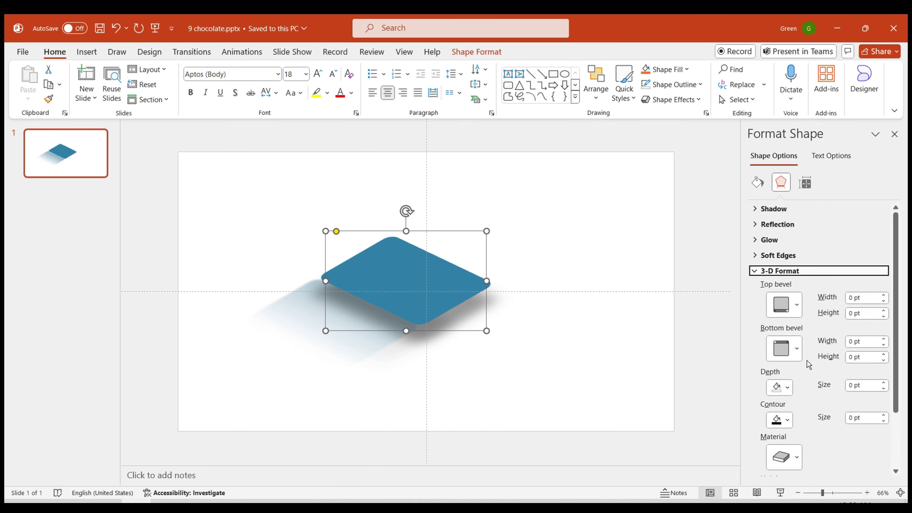
pyautogui.click(868, 384)
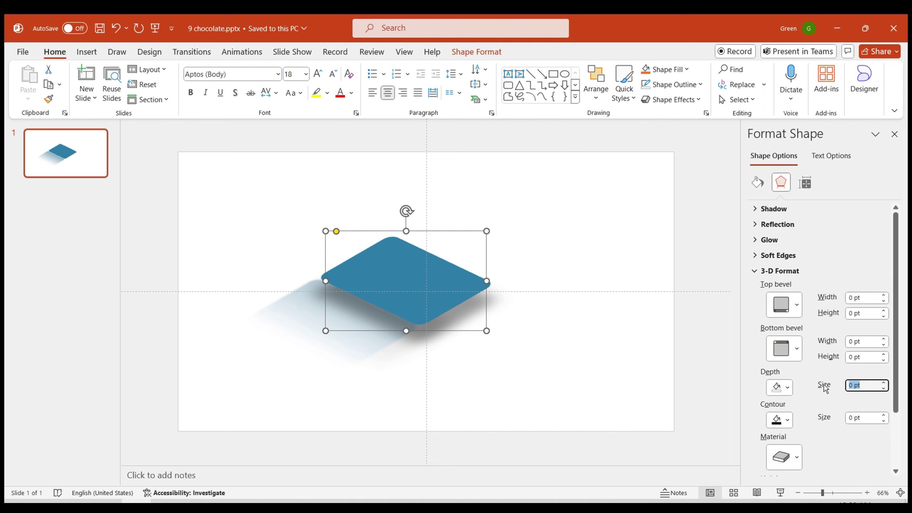
# - Shrink the 3-D tile and place copies along the two diagonal columns
pyautogui.click(549, 312)
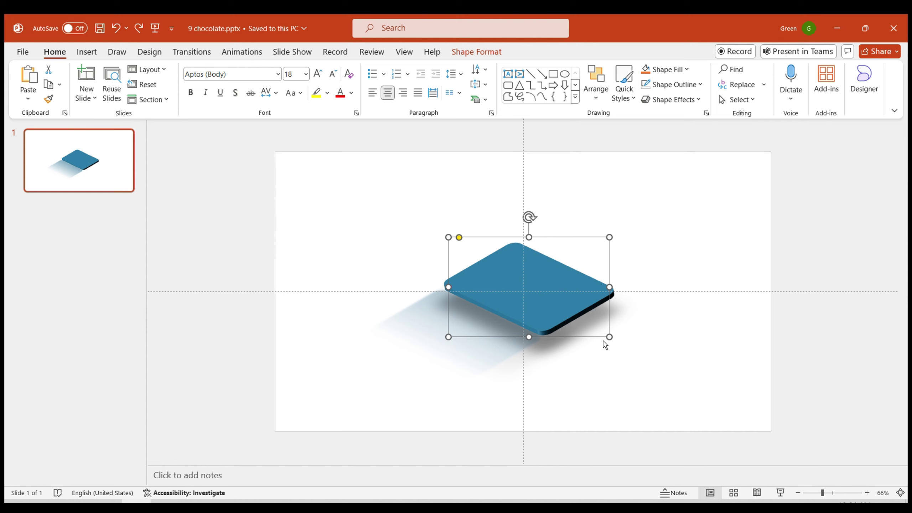
pyautogui.moveTo(608, 338); pyautogui.dragTo(562, 305)
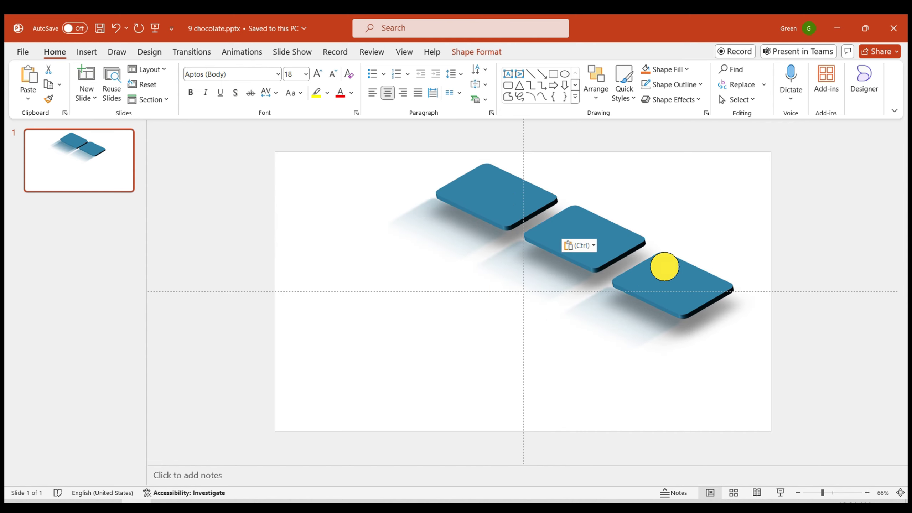
pyautogui.moveTo(664, 265); pyautogui.dragTo(667, 271)
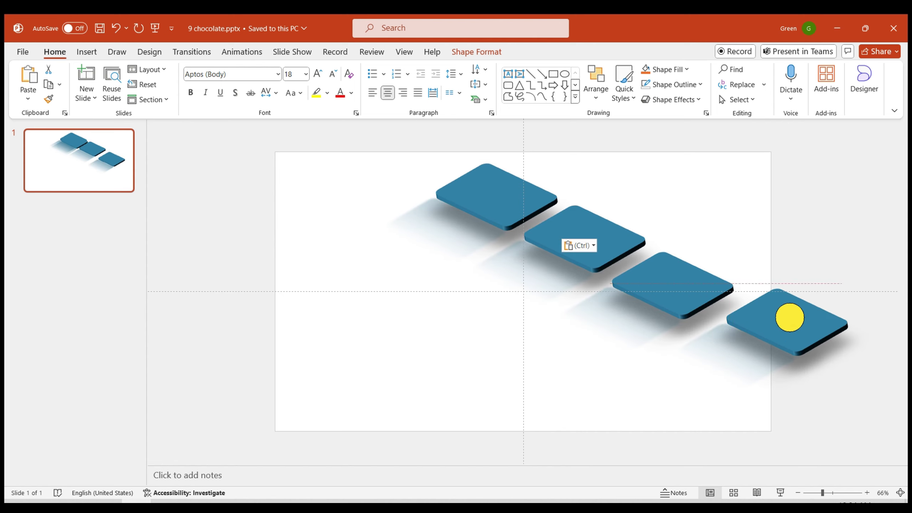
pyautogui.moveTo(790, 316); pyautogui.dragTo(758, 307)
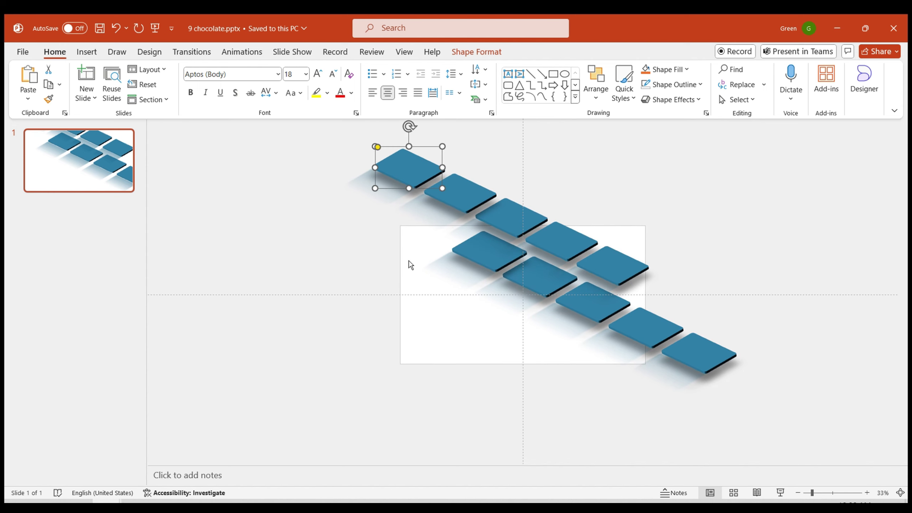
pyautogui.click(380, 272)
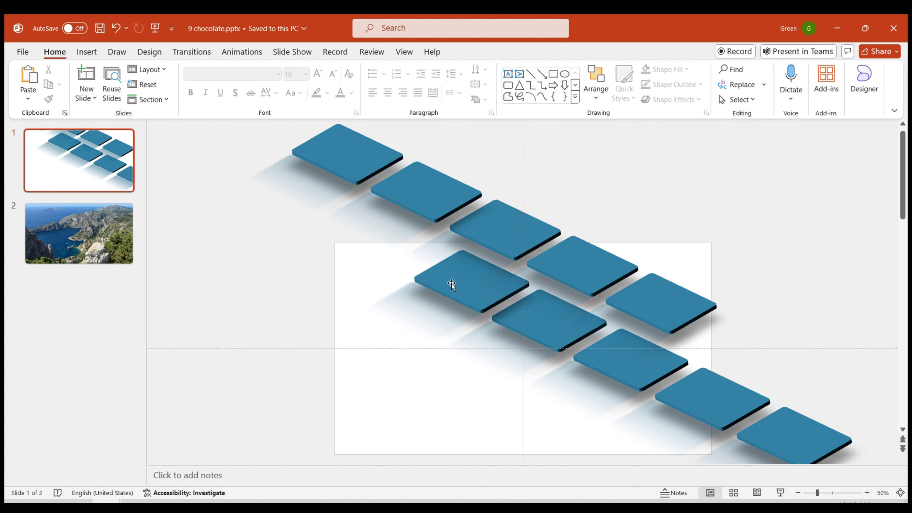
# - Fill the first lower-column tile with the mountain-lake photo as a picture fill
pyautogui.click(454, 274)
pyautogui.rightClick(456, 278)
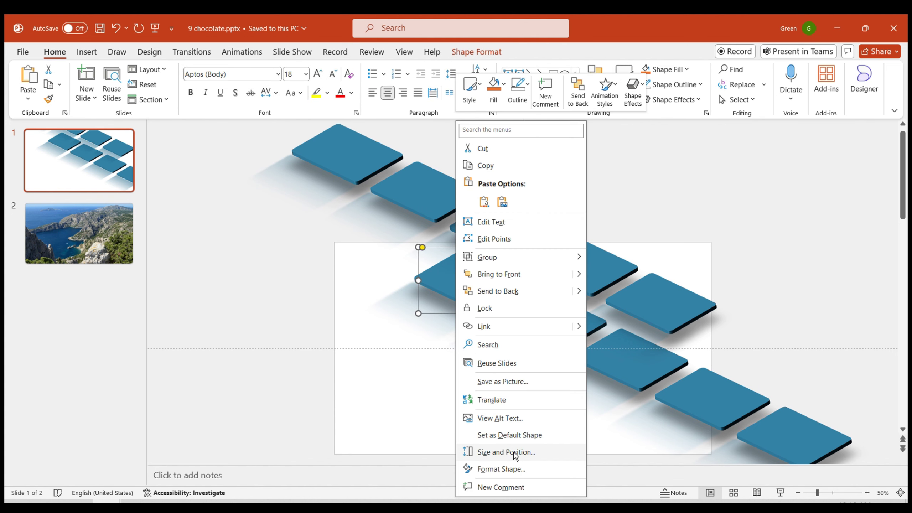
pyautogui.click(514, 472)
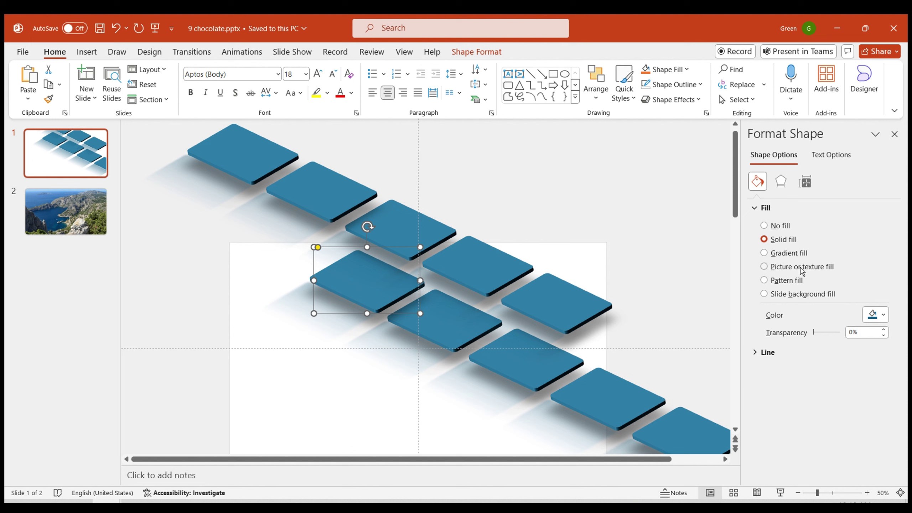
pyautogui.click(765, 266)
pyautogui.click(820, 326)
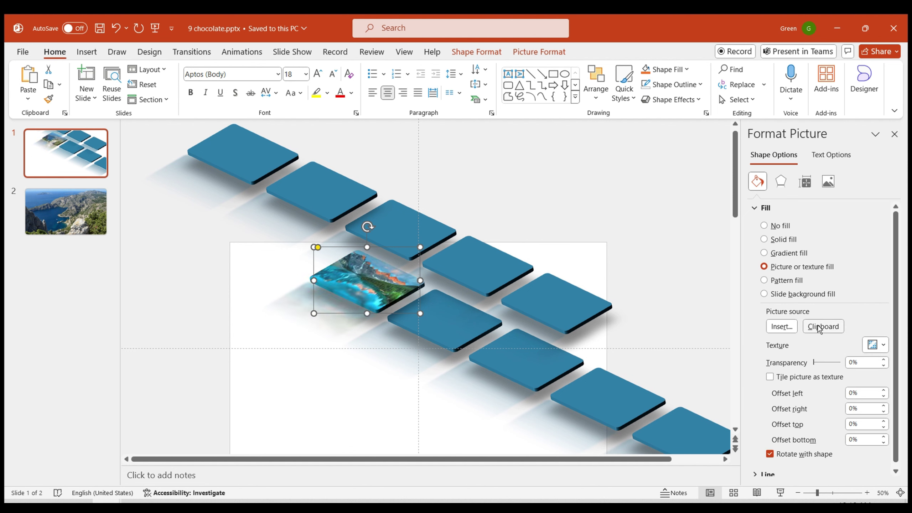
# - Fill the second lower-column tile with the coastal photo from slide 2
pyautogui.click(449, 319)
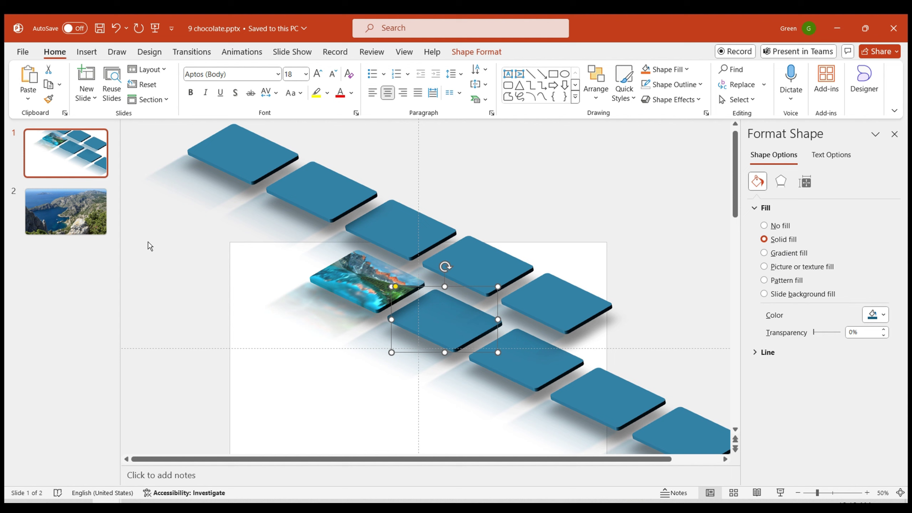
pyautogui.click(75, 209)
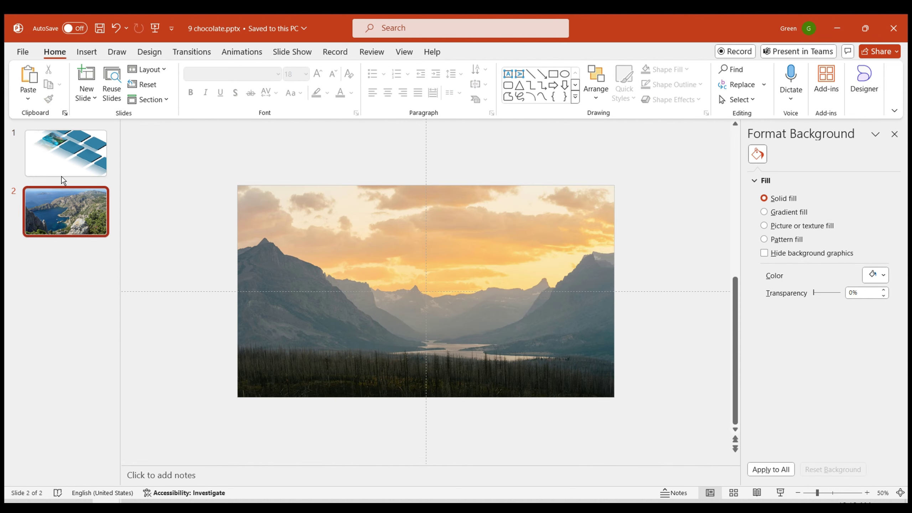
pyautogui.click(63, 173)
pyautogui.click(450, 274)
pyautogui.click(793, 268)
pyautogui.click(828, 323)
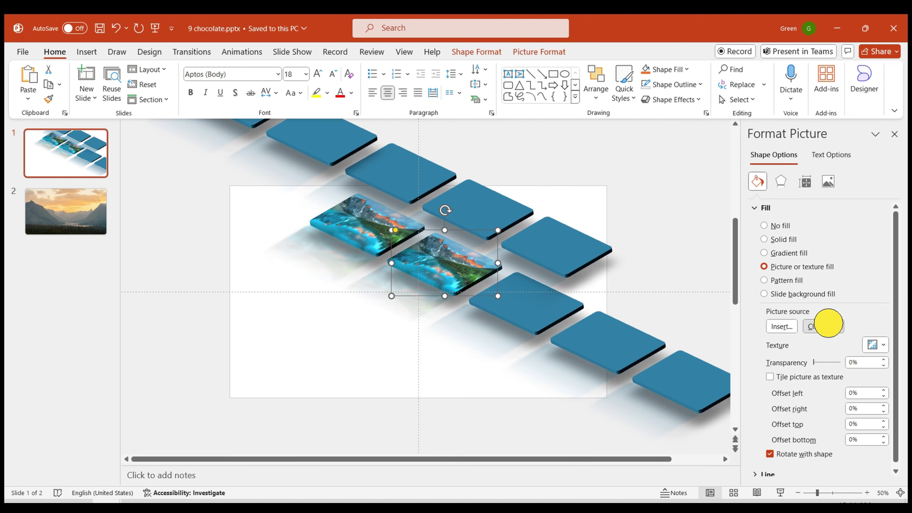
# - Fill the third lower-column tile with the sunset photo from slide 2
pyautogui.press('pagedown')
pyautogui.click(432, 347)
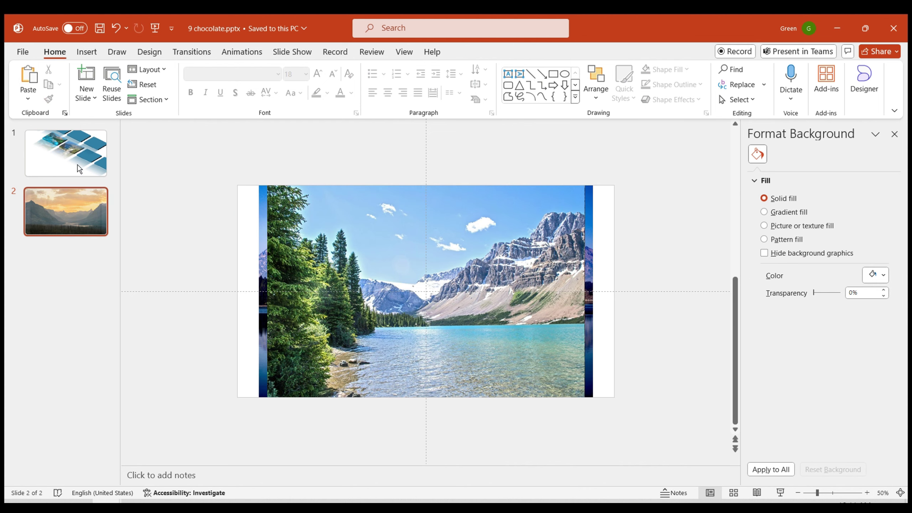
pyautogui.click(79, 169)
pyautogui.click(526, 302)
pyautogui.click(764, 267)
pyautogui.click(823, 326)
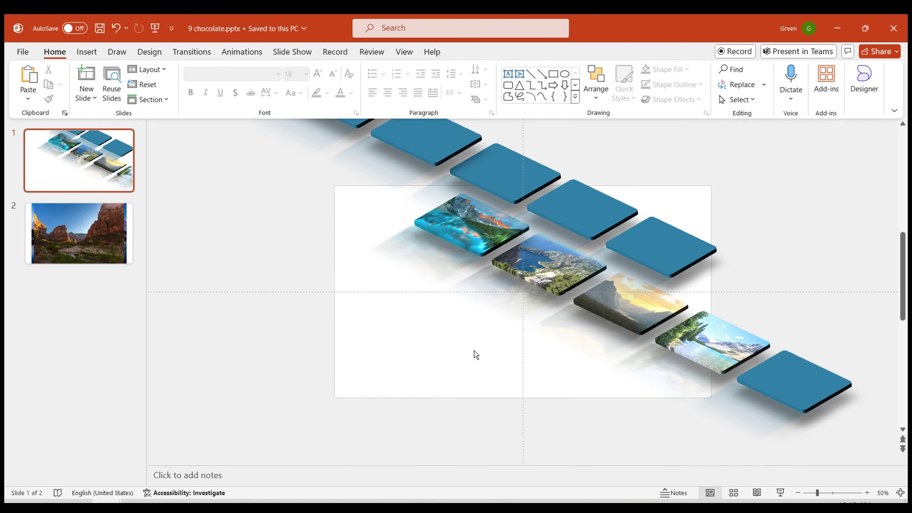
# - Paste the NATURE WONDERS title, divider line and body text onto the slide
pyautogui.keyDown('ctrl'); pyautogui.scroll(2, 475, 354); pyautogui.keyUp('ctrl')
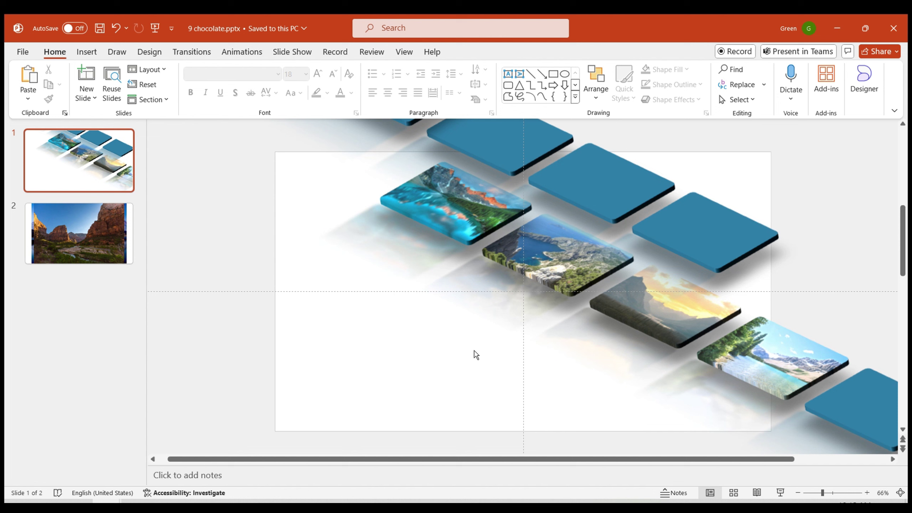
pyautogui.hotkey('ctrl', 'v')
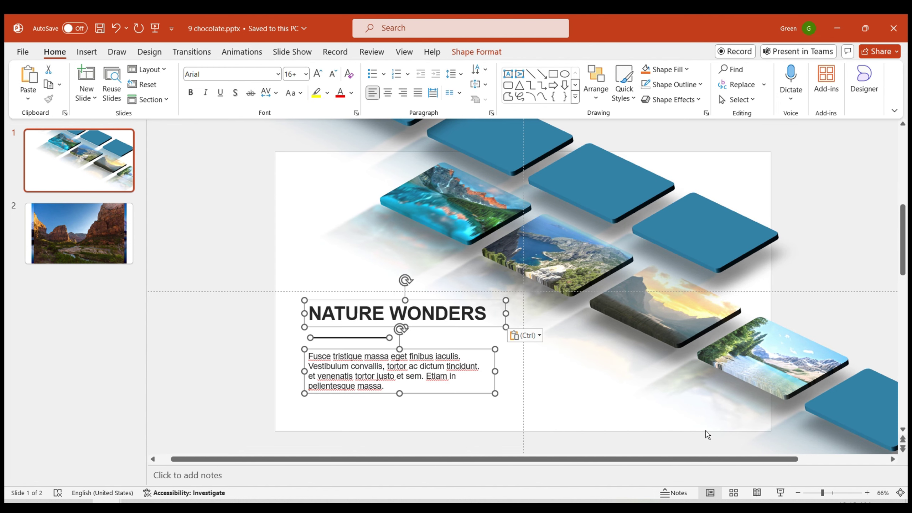
pyautogui.click(224, 375)
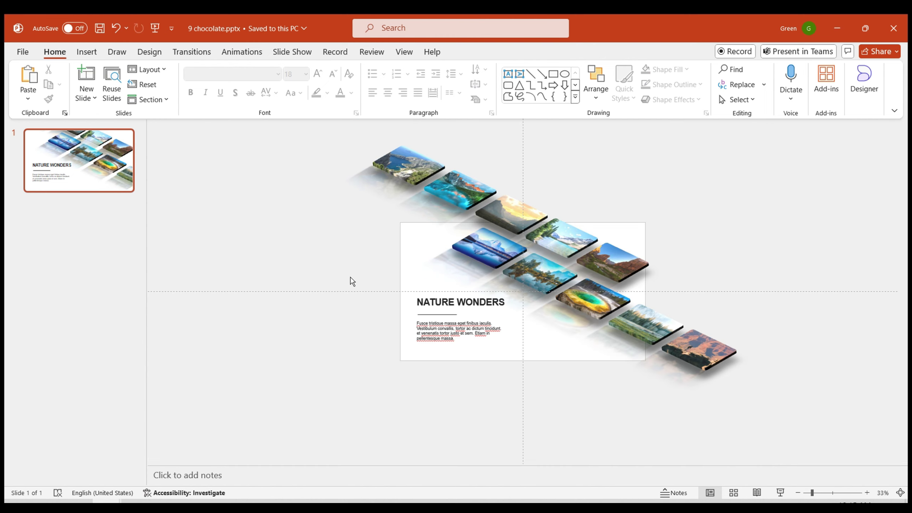
pyautogui.scroll(2, 353, 258)
pyautogui.scroll(-3, 353, 258)
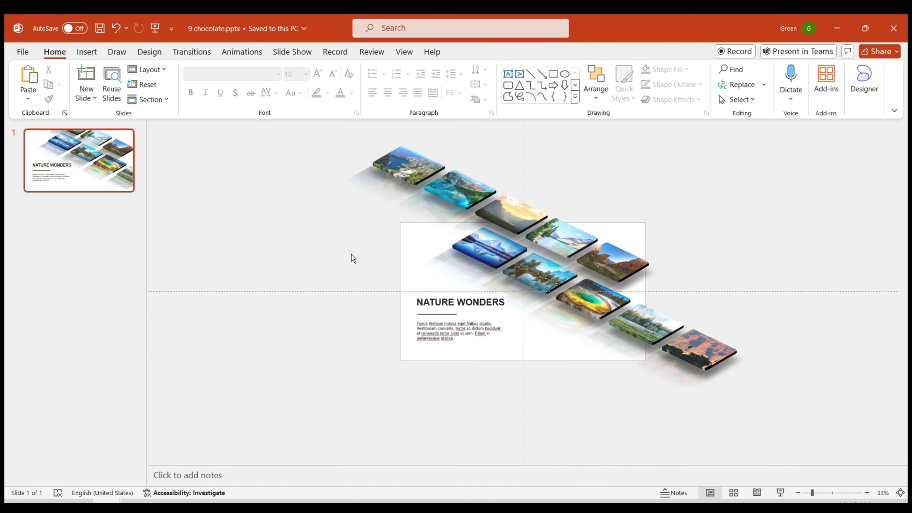
pyautogui.scroll(1, 395, 244)
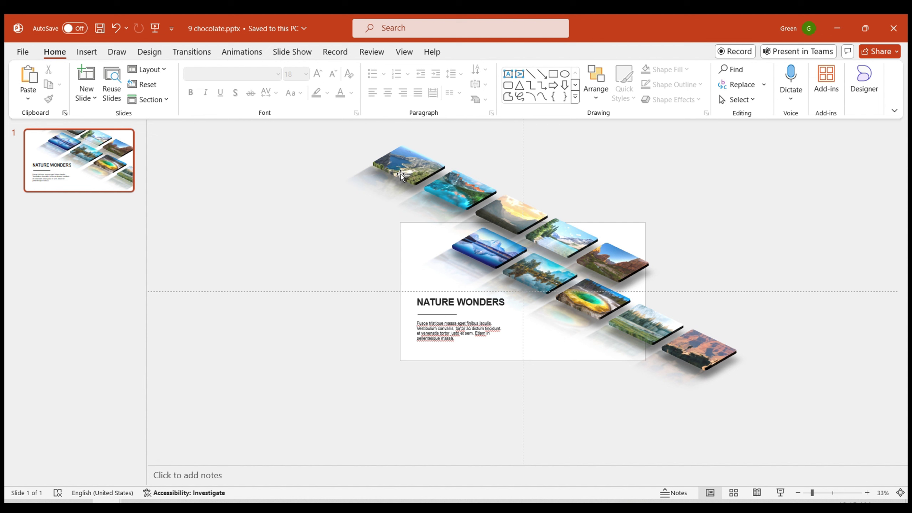
# - Give the upper group of photo tiles a Lines motion path animation
pyautogui.click(409, 172)
pyautogui.click(487, 270)
pyautogui.click(486, 270)
pyautogui.scroll(-1, 553, 283)
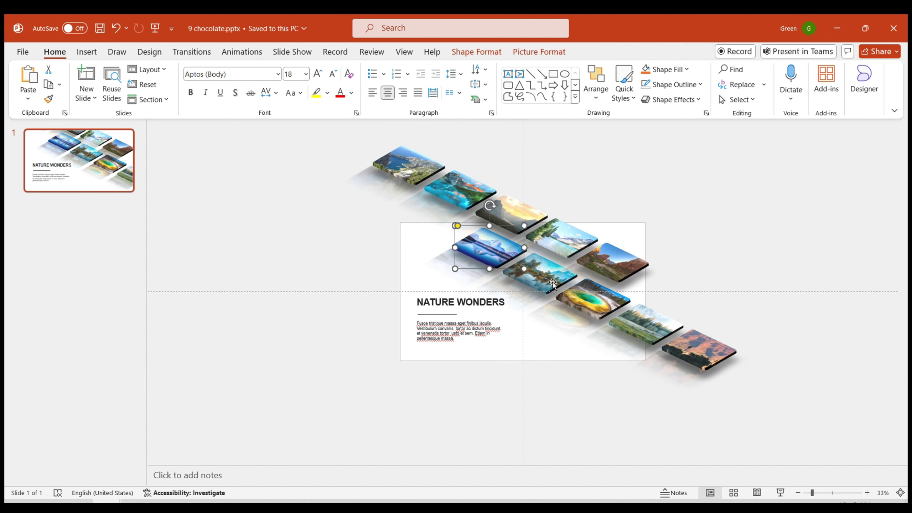
pyautogui.click(698, 350)
pyautogui.scroll(1, 552, 150)
pyautogui.click(553, 151)
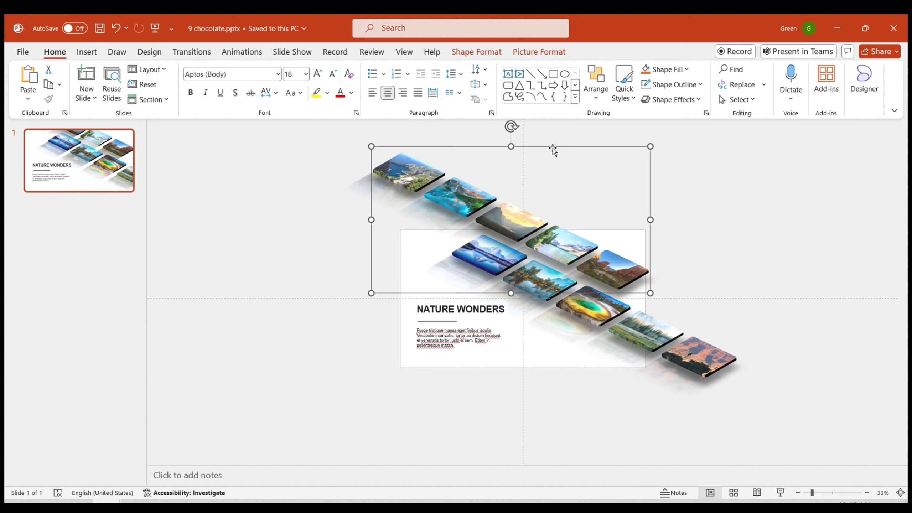
pyautogui.click(241, 53)
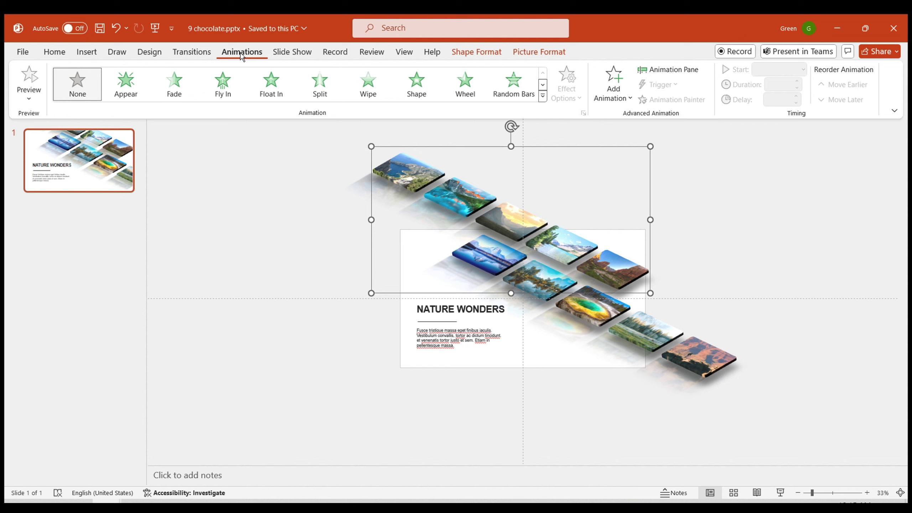
pyautogui.click(544, 95)
pyautogui.scroll(-1, 336, 230)
pyautogui.click(83, 387)
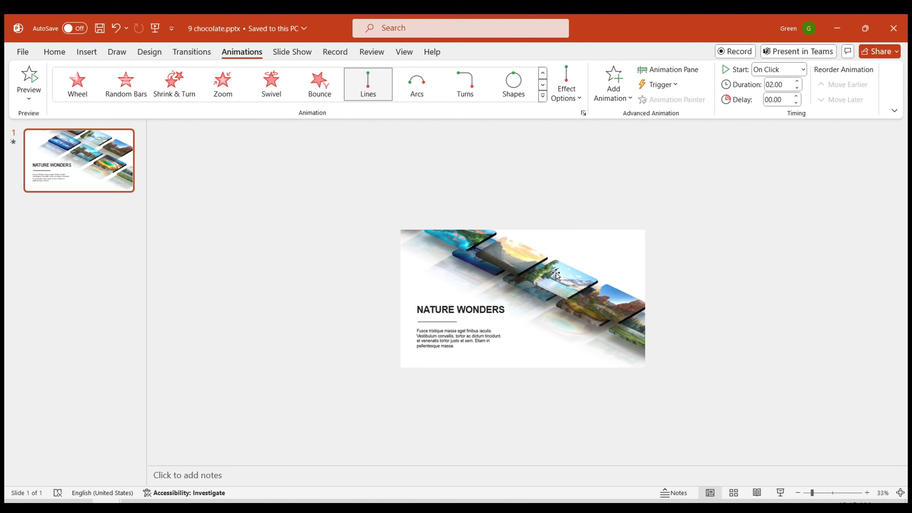
# - Reposition the upper photo column so it slides diagonally down-right
pyautogui.moveTo(555, 274); pyautogui.dragTo(499, 247)
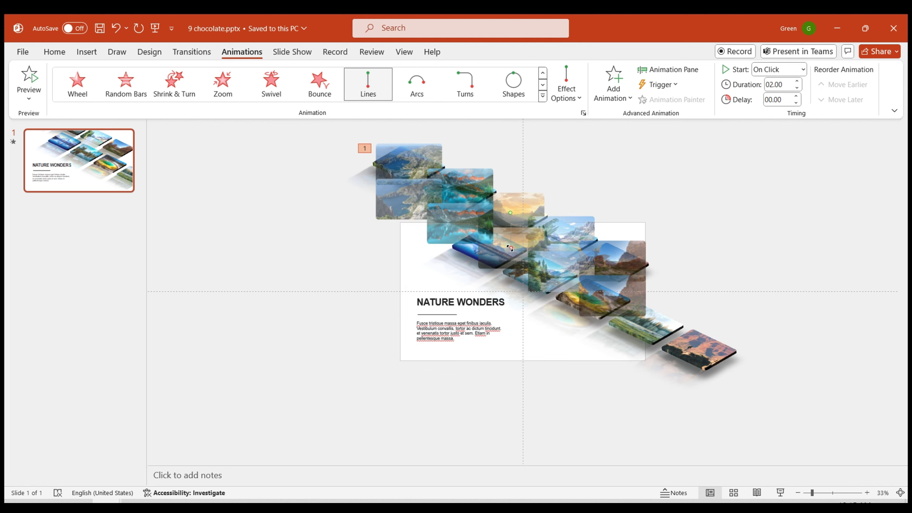
pyautogui.scroll(2, 518, 251)
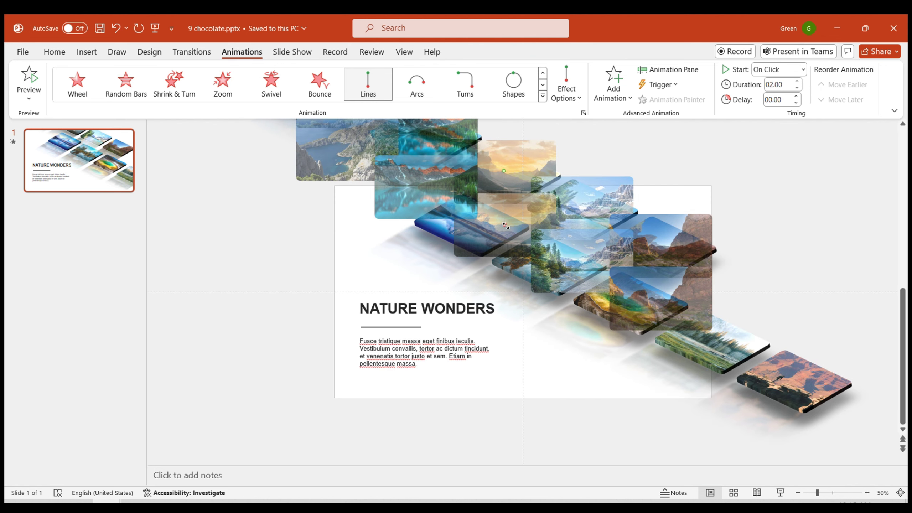
pyautogui.moveTo(503, 224); pyautogui.dragTo(739, 283)
pyautogui.click(526, 428)
# - Drag the end of the lower column's motion path up-left
pyautogui.click(516, 394)
pyautogui.keyDown('ctrl'); pyautogui.scroll(-2, 516, 393); pyautogui.keyUp('ctrl')
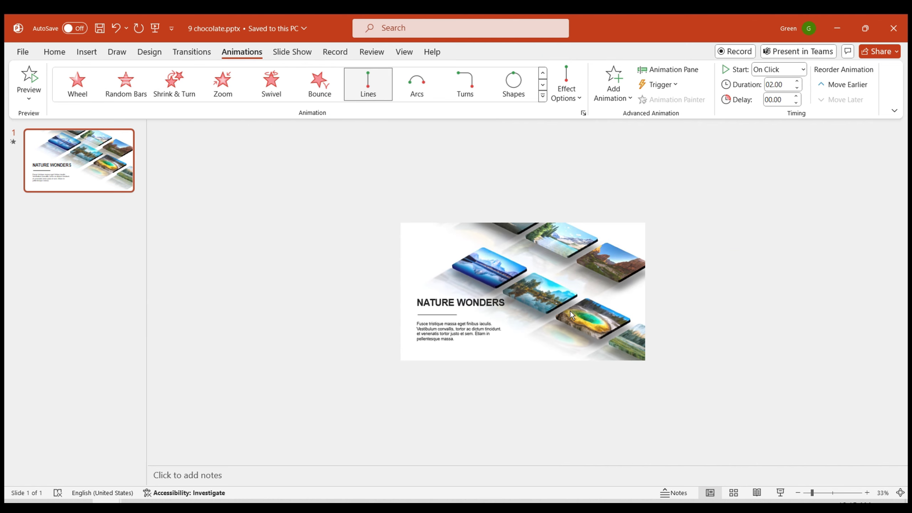
pyautogui.click(607, 301)
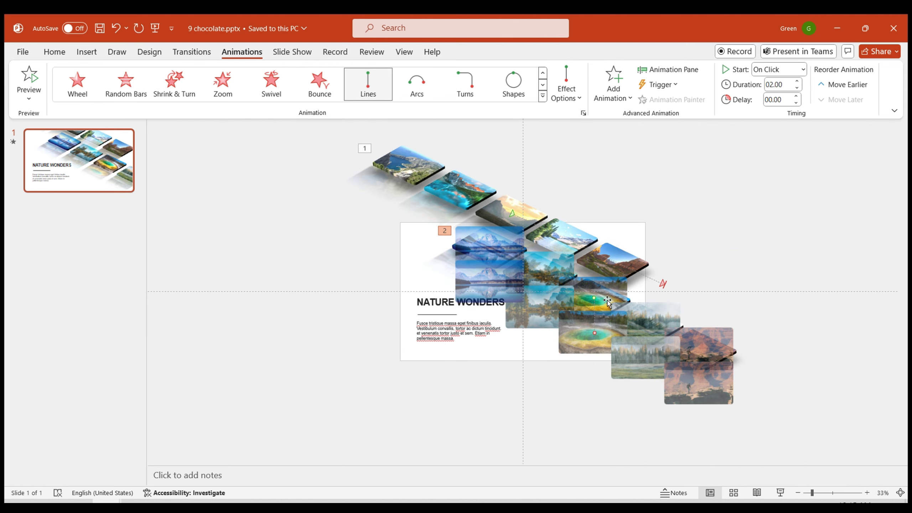
pyautogui.moveTo(594, 333); pyautogui.dragTo(443, 240)
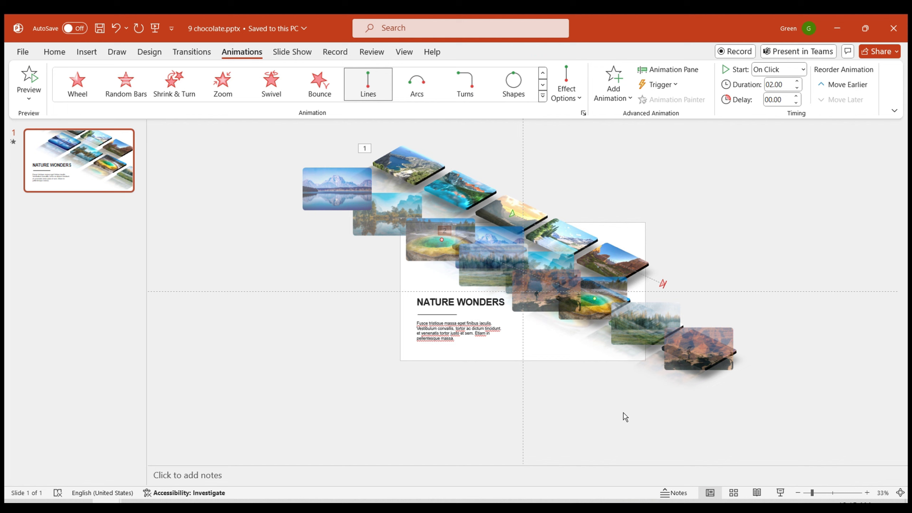
# - Set both photo columns to start With Previous and edit their duration to 08.00
pyautogui.click(800, 70)
pyautogui.click(788, 97)
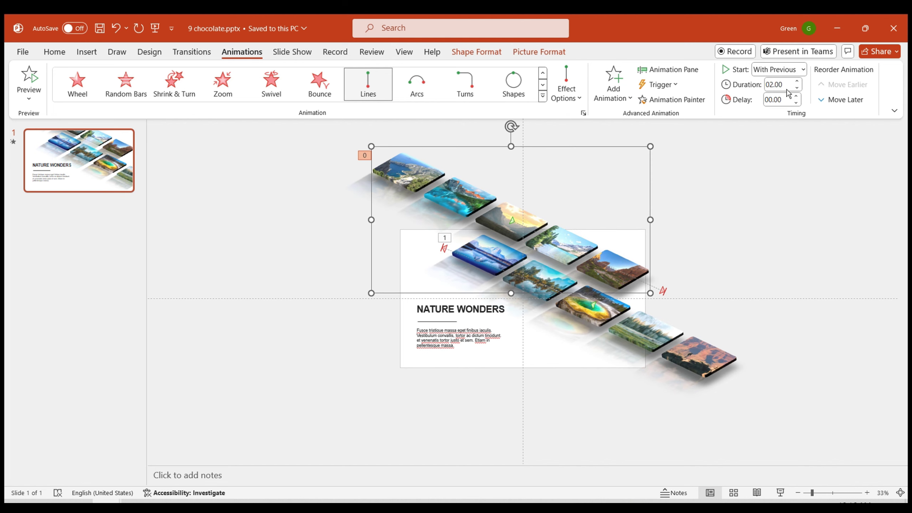
pyautogui.moveTo(767, 85); pyautogui.dragTo(792, 84)
pyautogui.click(598, 321)
pyautogui.click(779, 71)
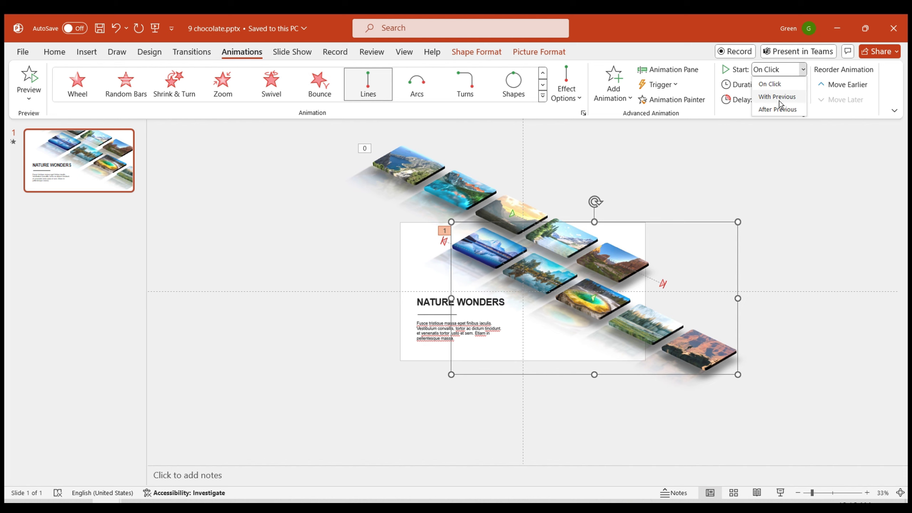
pyautogui.click(777, 94)
pyautogui.moveTo(767, 85); pyautogui.dragTo(790, 83)
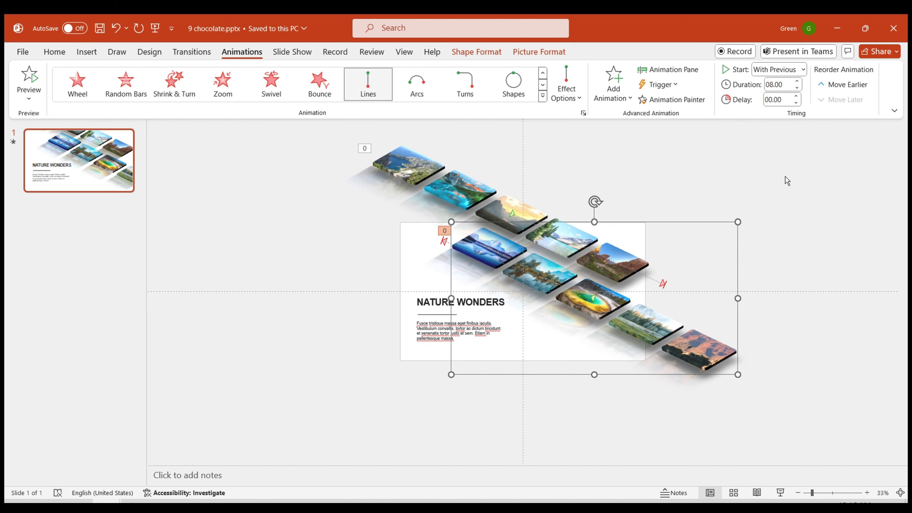
# - Set Group 30's Lines motion path to 0 sec smooth start and 0 sec smooth end
pyautogui.click(797, 232)
pyautogui.click(546, 287)
pyautogui.click(668, 70)
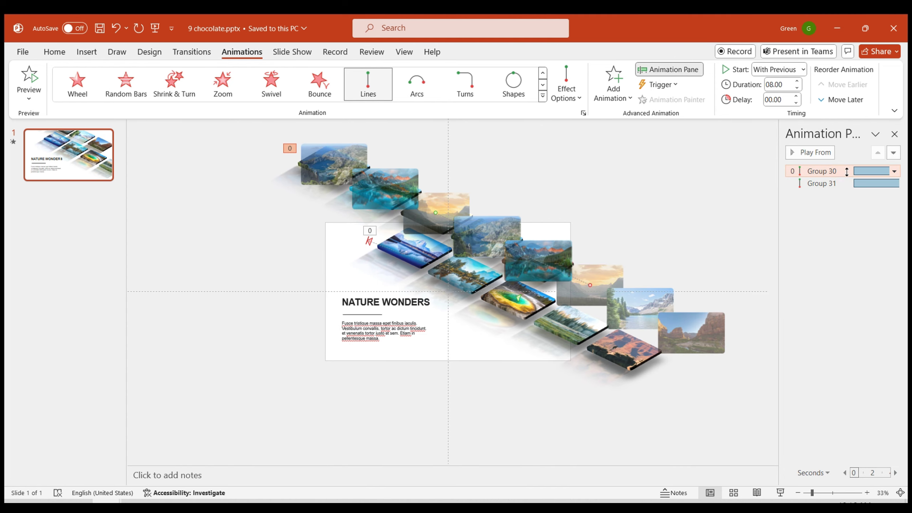
pyautogui.click(842, 171)
pyautogui.click(895, 171)
pyautogui.click(855, 225)
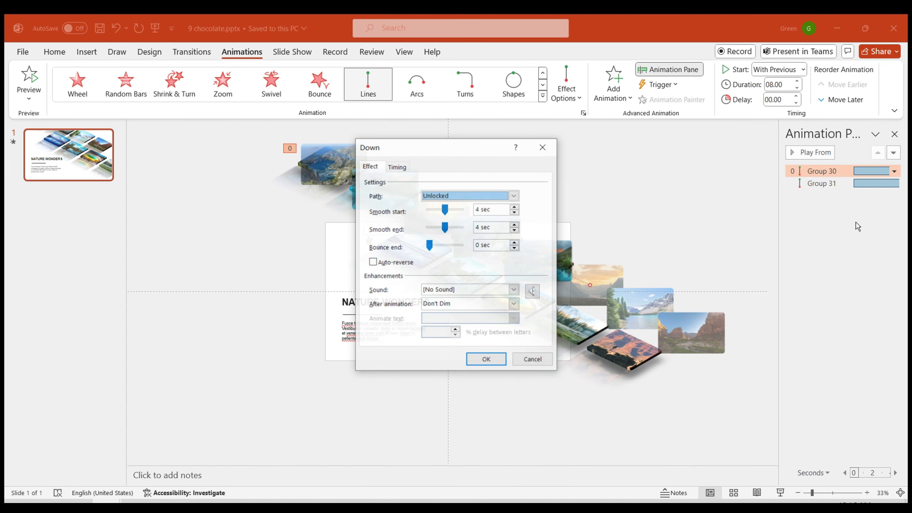
pyautogui.moveTo(446, 210); pyautogui.dragTo(401, 230)
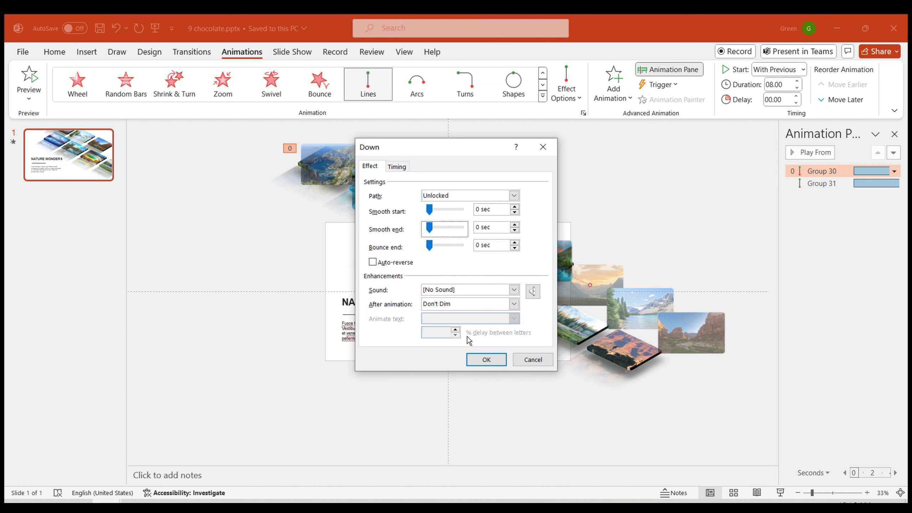
pyautogui.click(486, 359)
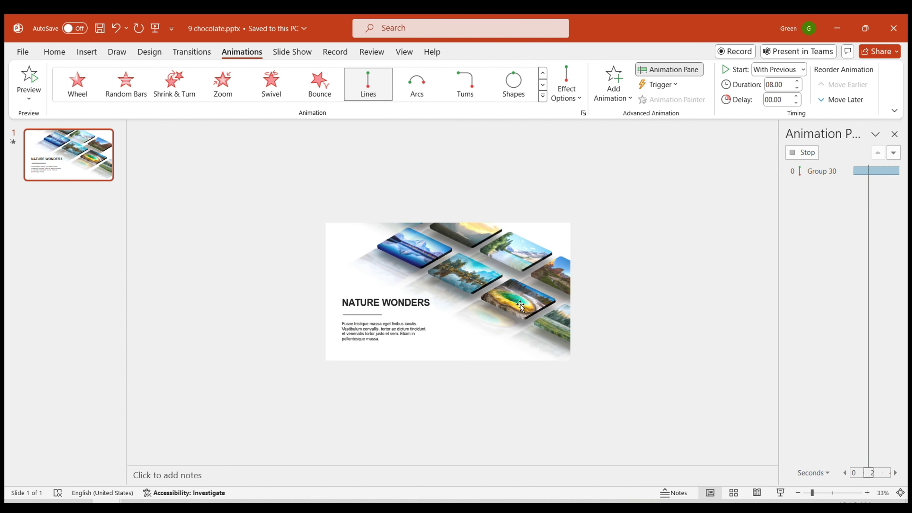
# - Set Group 31's motion path to 0 sec smooth start and smooth end as well
pyautogui.click(520, 305)
pyautogui.click(873, 183)
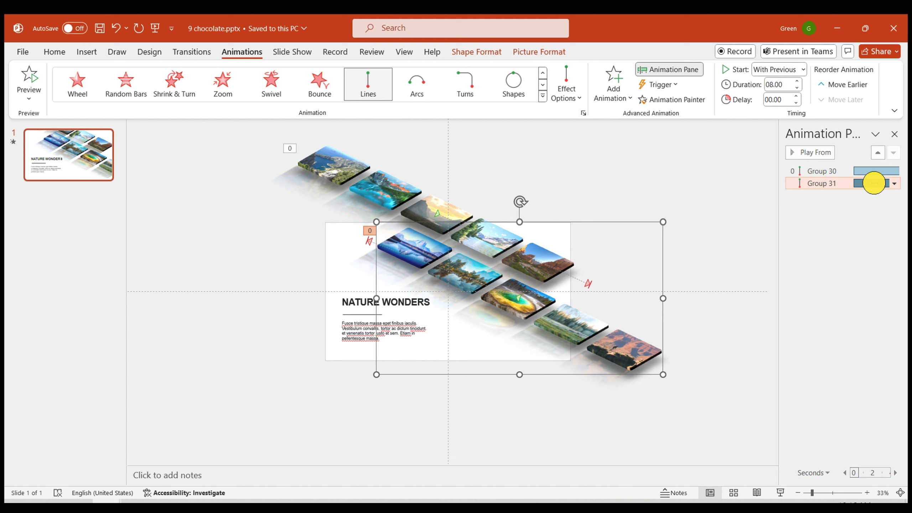
pyautogui.click(894, 183)
pyautogui.click(848, 238)
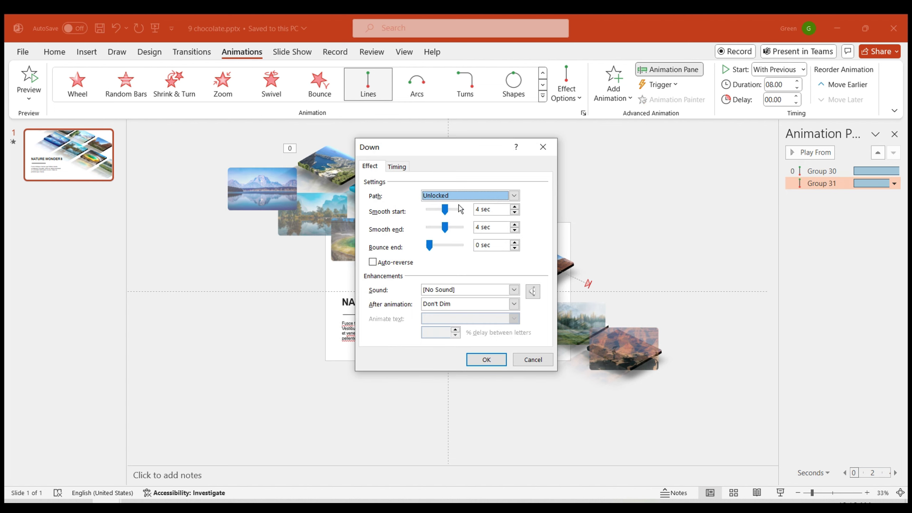
pyautogui.moveTo(446, 210); pyautogui.dragTo(409, 233)
pyautogui.click(485, 359)
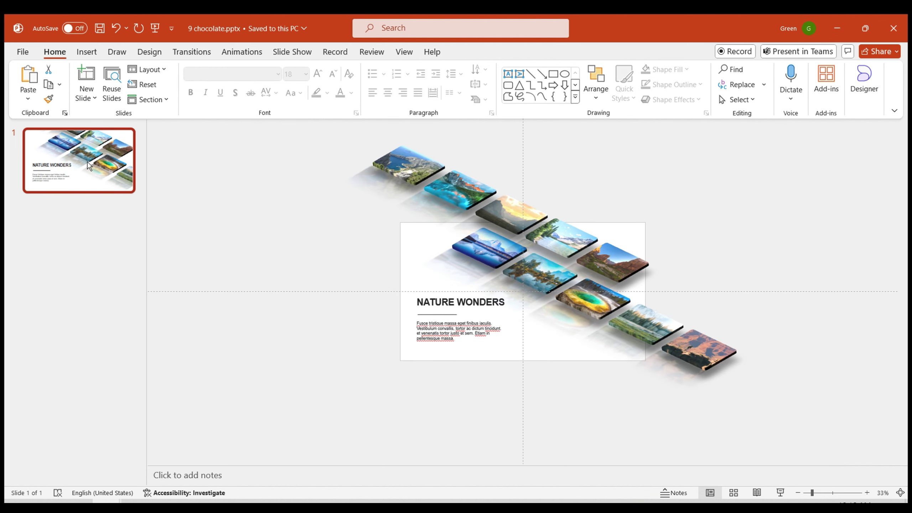
# - Duplicate the slide with Ctrl+D; on the copy, move the lower column down-right and a tile group up-left
pyautogui.hotkey('ctrl', 'd')
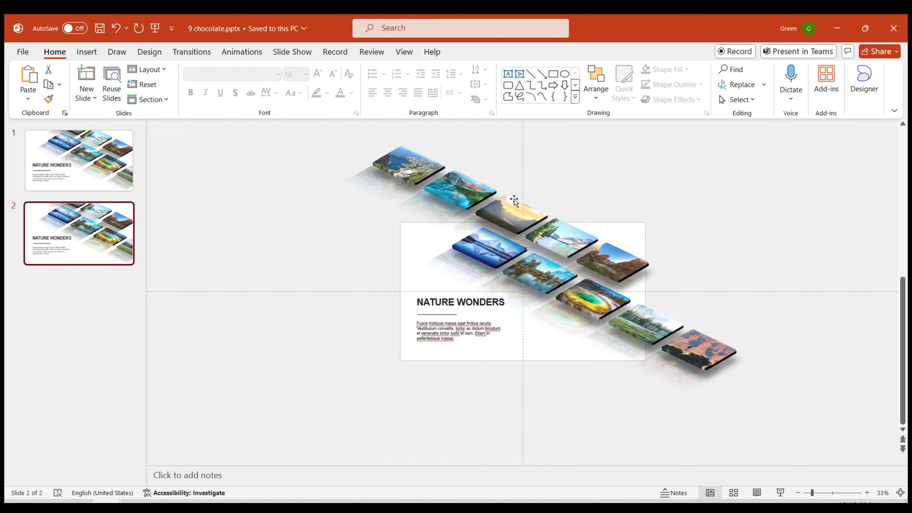
pyautogui.click(503, 212)
pyautogui.moveTo(504, 216); pyautogui.dragTo(643, 297)
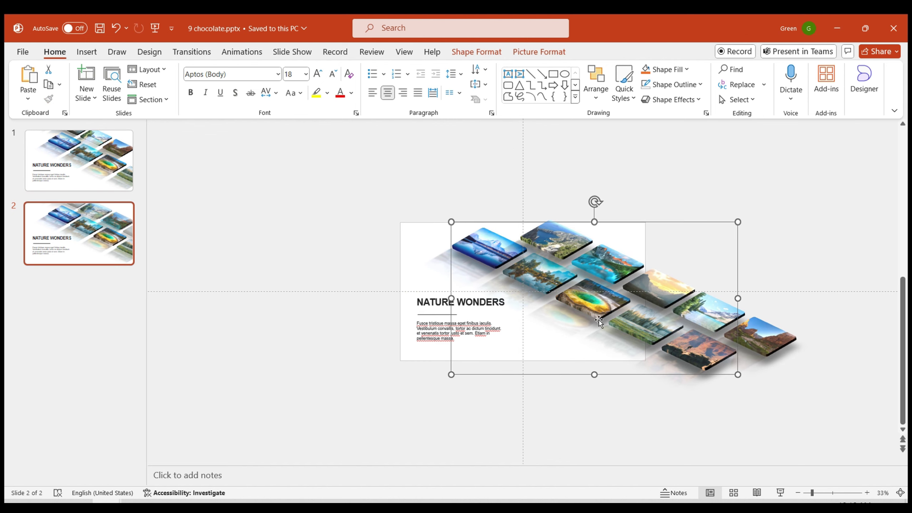
pyautogui.moveTo(562, 298); pyautogui.dragTo(443, 240)
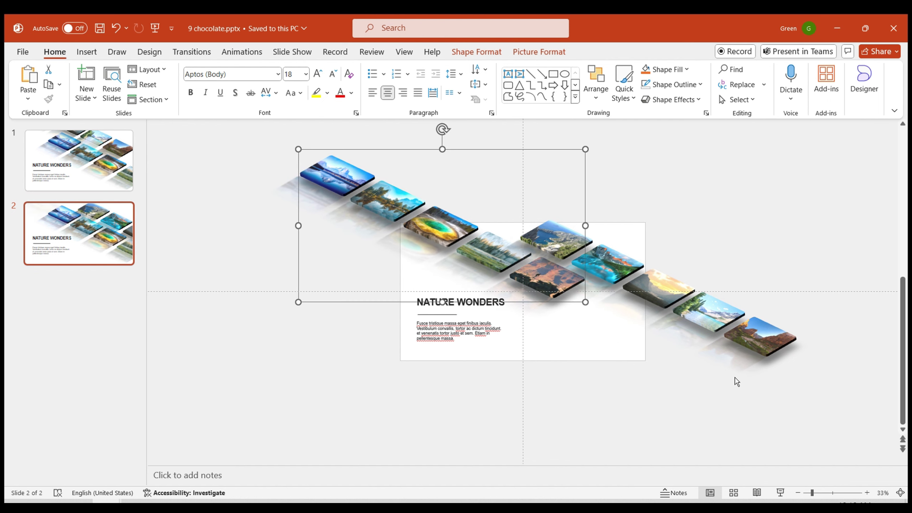
# - Select slides 1 and 2 together in the thumbnail pane
pyautogui.click(735, 378)
pyautogui.click(77, 171)
pyautogui.click(74, 240)
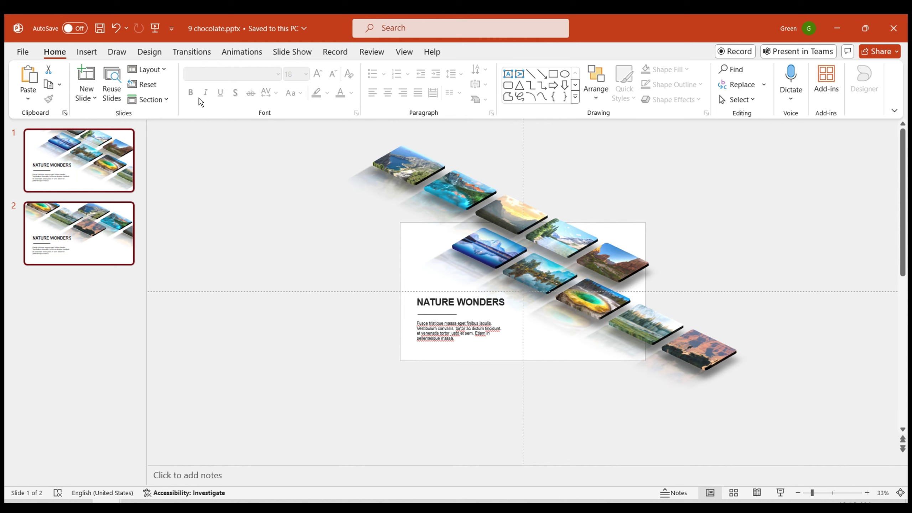
# - Apply Morph with a duration of 08.00 to both slides, then run the slide show
pyautogui.click(193, 54)
pyautogui.click(126, 87)
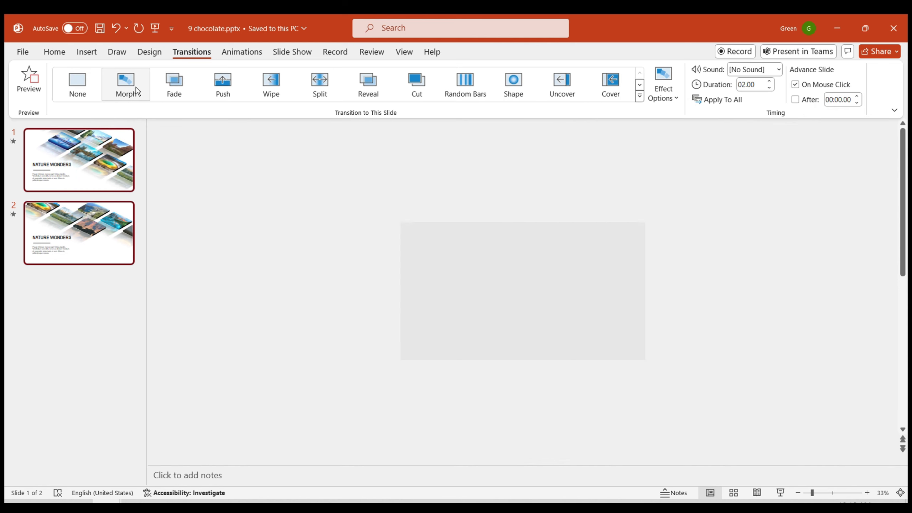
pyautogui.click(756, 85)
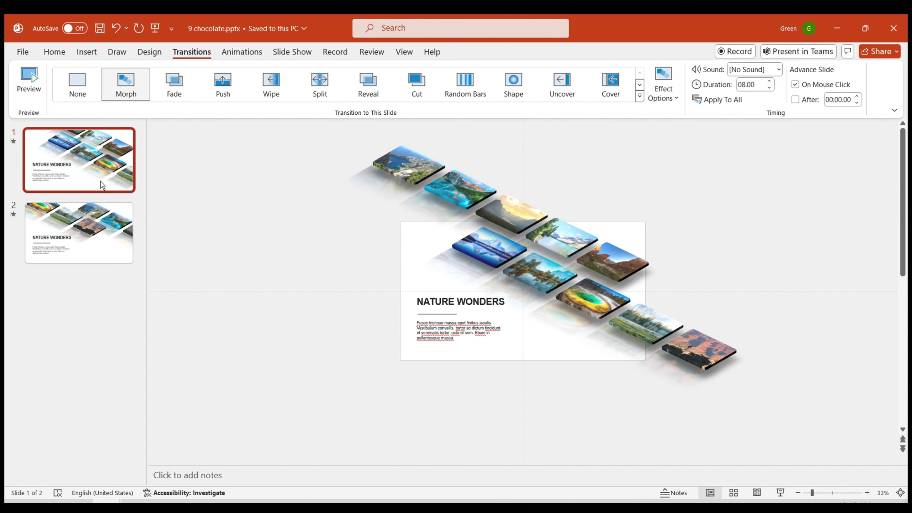
pyautogui.click(779, 496)
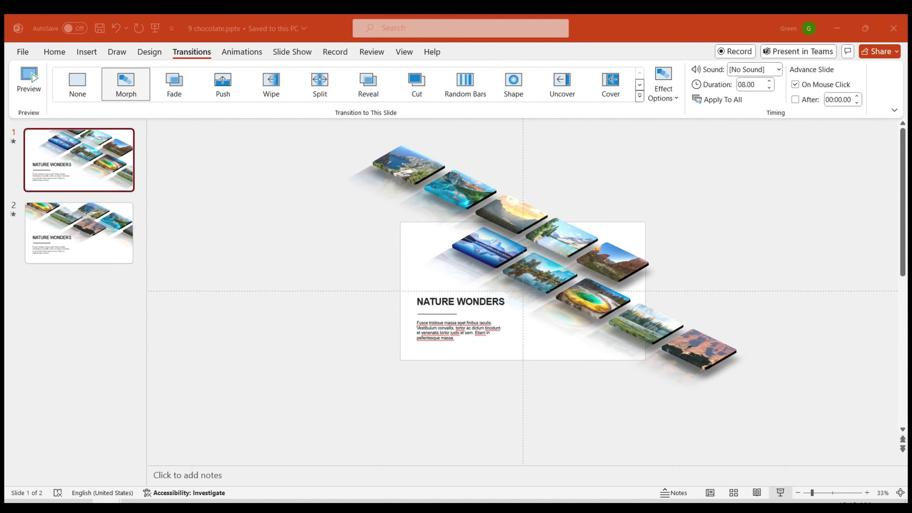